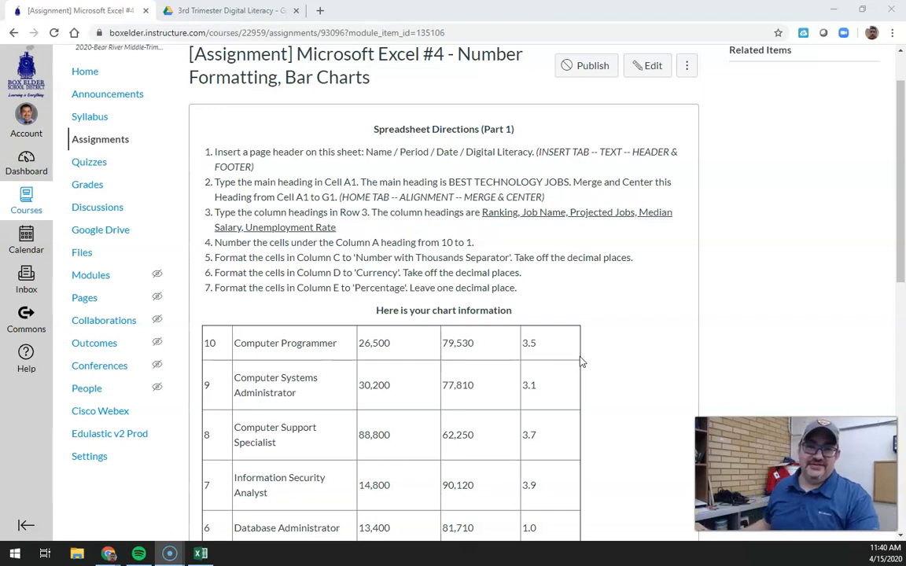
Switch to Google Drive and create a blank Google Sheets spreadsheet in the 3rd Trimester Digital Literacy folder.
{"action": "left_click", "coordinate": [192, 10]}
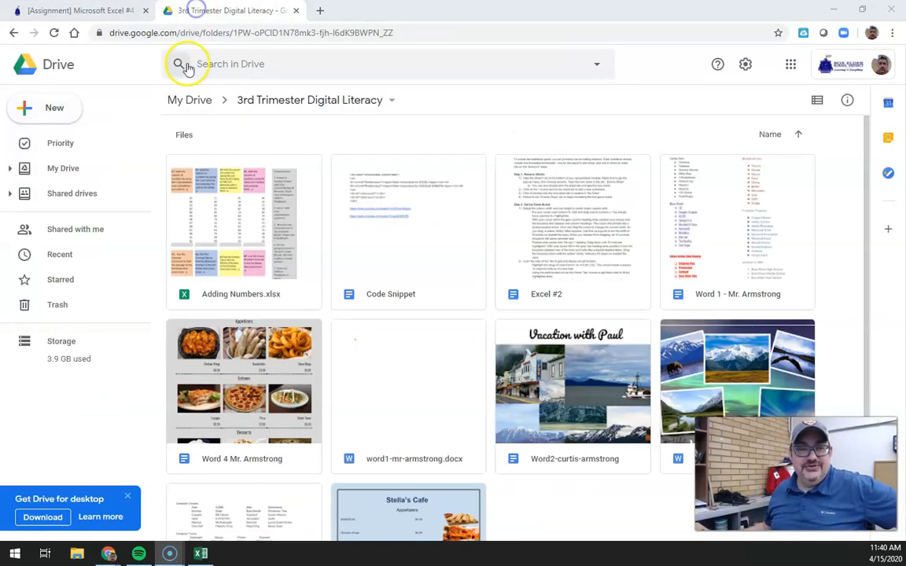
{"action": "left_click", "coordinate": [61, 113]}
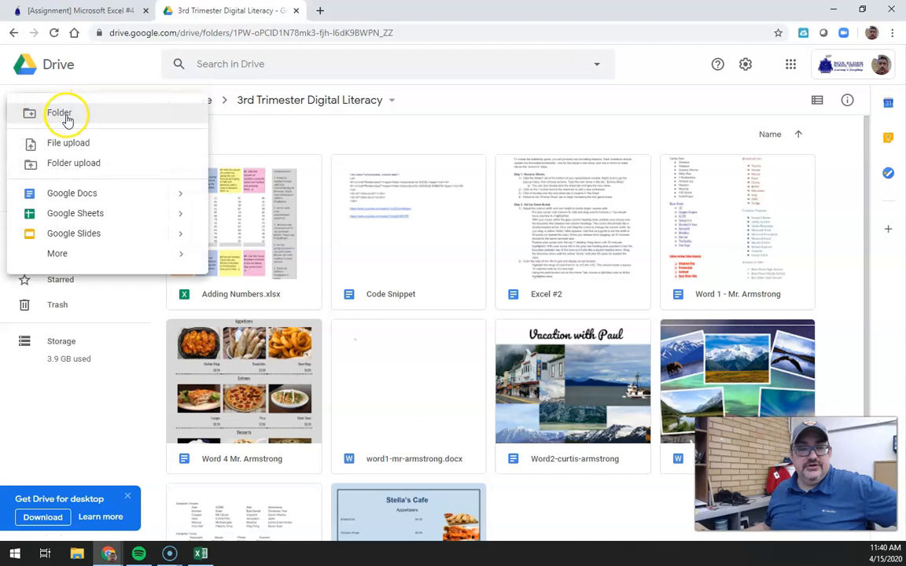
{"action": "left_click", "coordinate": [76, 210]}
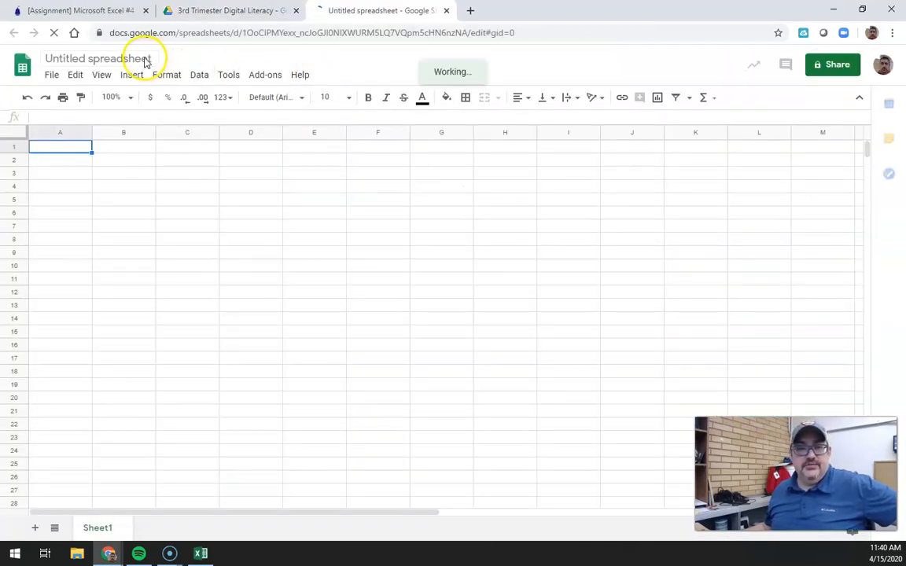
Rename the untitled spreadsheet as "Excel #4 -" followed by the teacher's title and surname.
{"action": "left_click", "coordinate": [145, 58]}
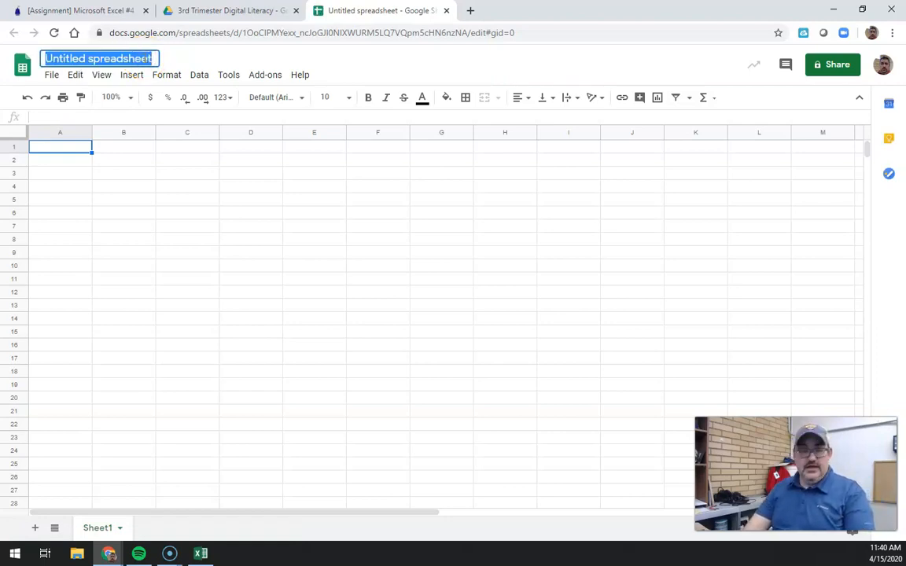
{"action": "key", "text": "BackSpace"}
{"action": "type", "text": "Excel "}
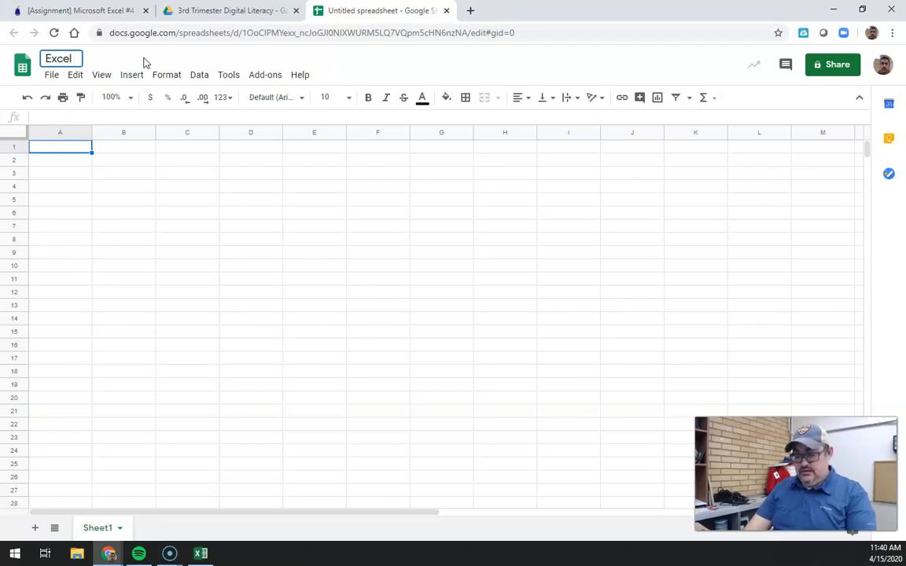
{"action": "type", "text": "#4"}
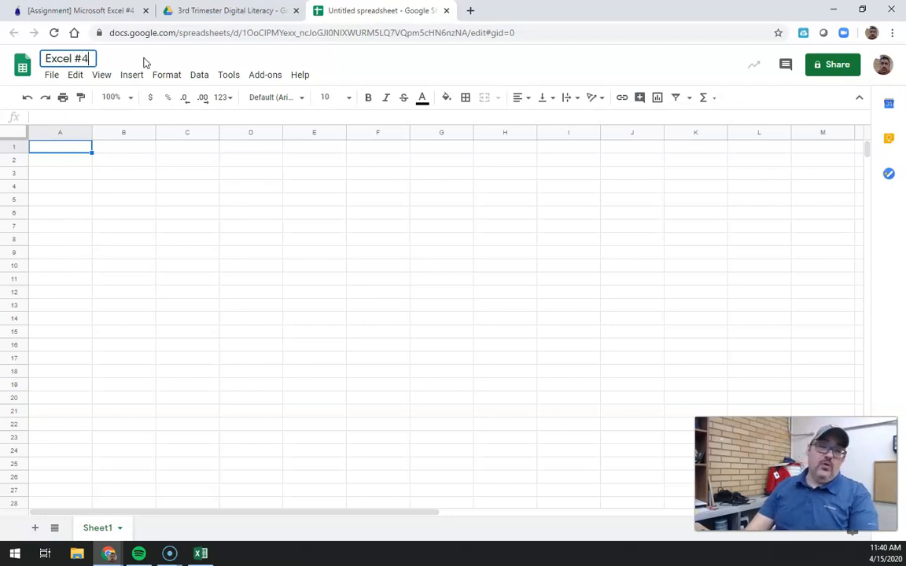
{"action": "type", "text": " -"}
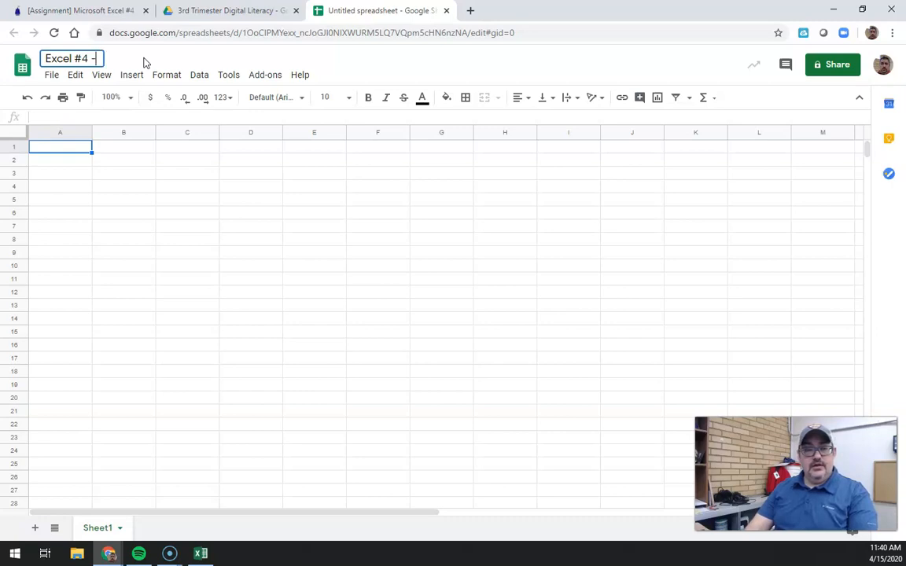
{"action": "type", "text": " Mr. Armstrong"}
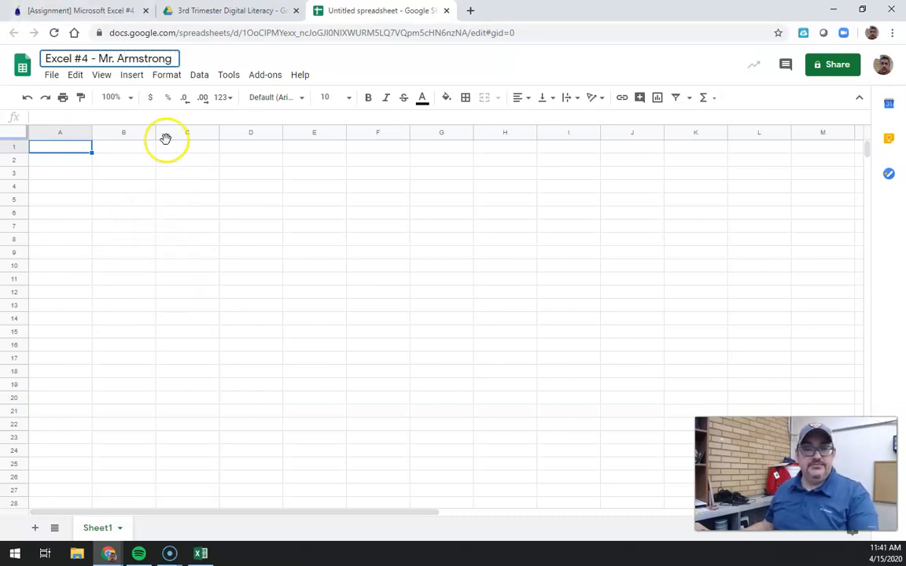
{"action": "left_click", "coordinate": [285, 55]}
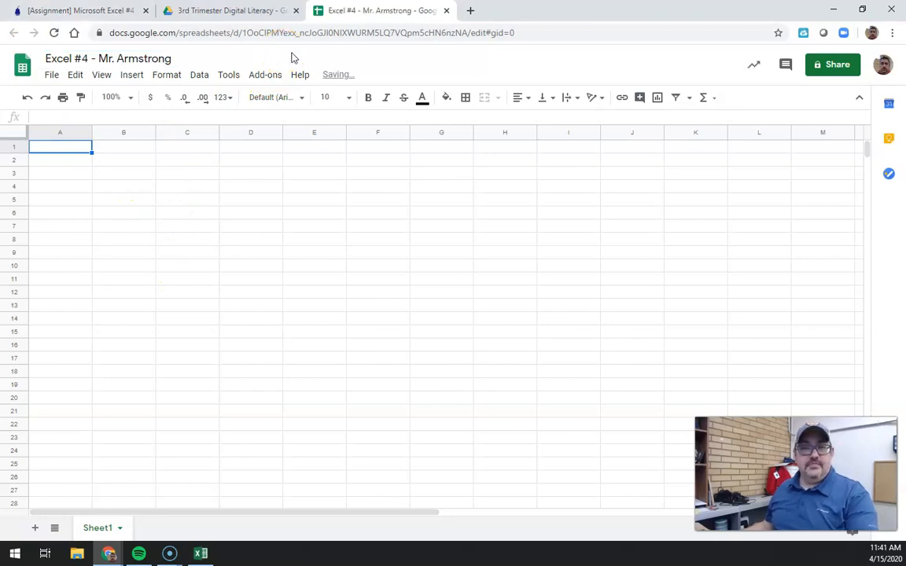
Check the assignment's header directions and enter the teacher's name, "2nd Hour" and "Digital Literacy" in cells A1 to C1.
{"action": "left_click", "coordinate": [122, 13]}
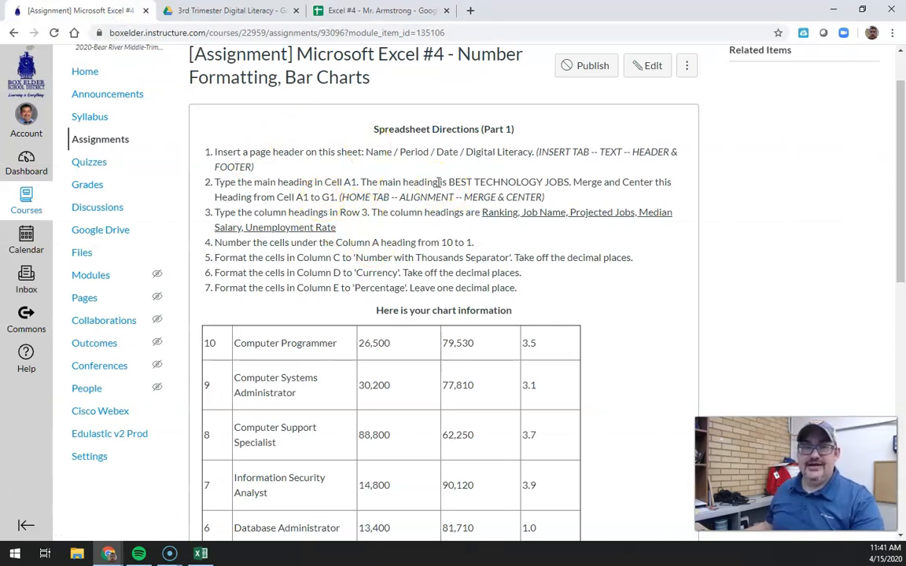
{"action": "left_click", "coordinate": [394, 21]}
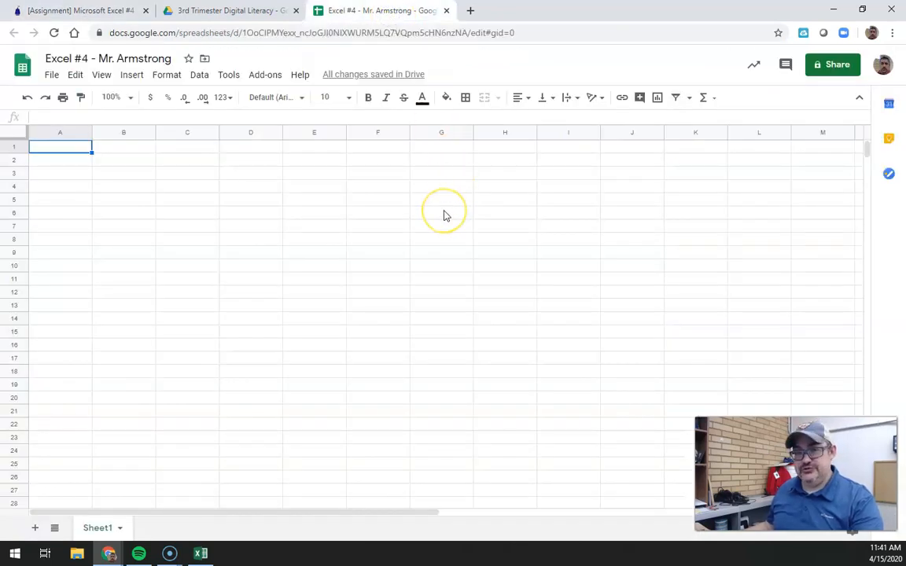
{"action": "left_click", "coordinate": [133, 79]}
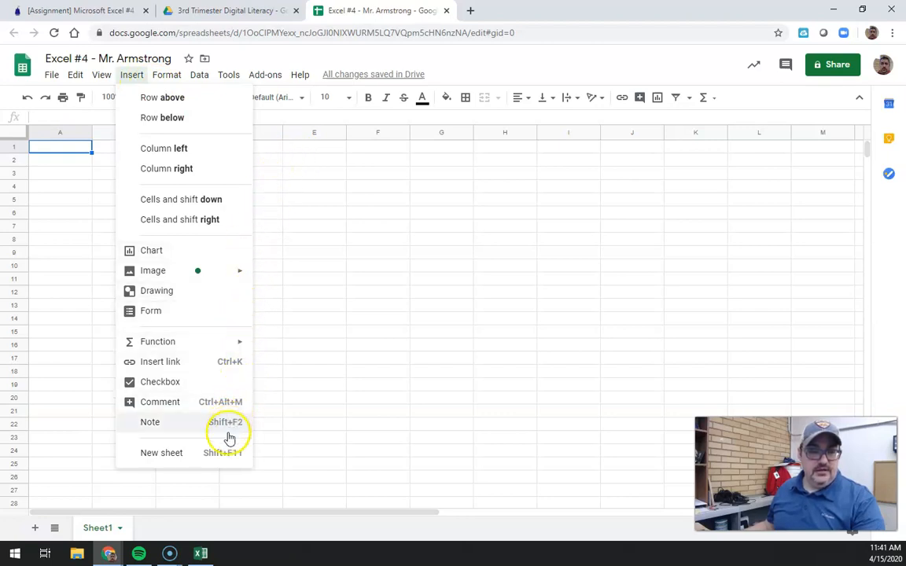
{"action": "left_click", "coordinate": [52, 148]}
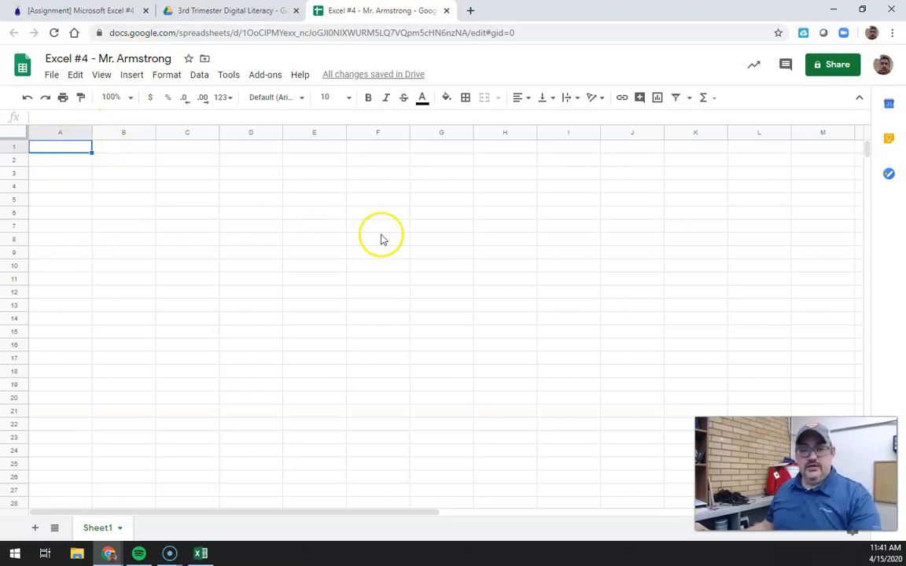
{"action": "type", "text": "Mr. Armstrong"}
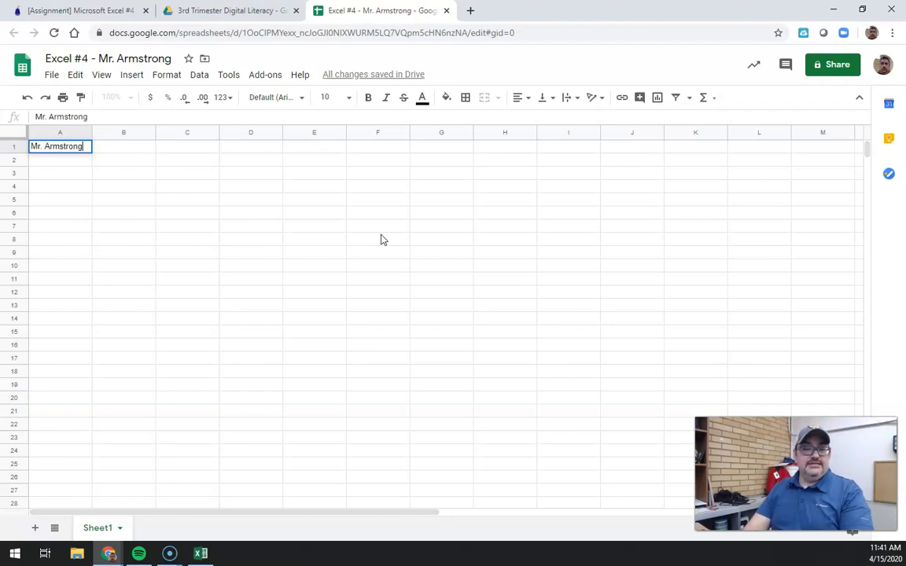
{"action": "key", "text": "Tab"}
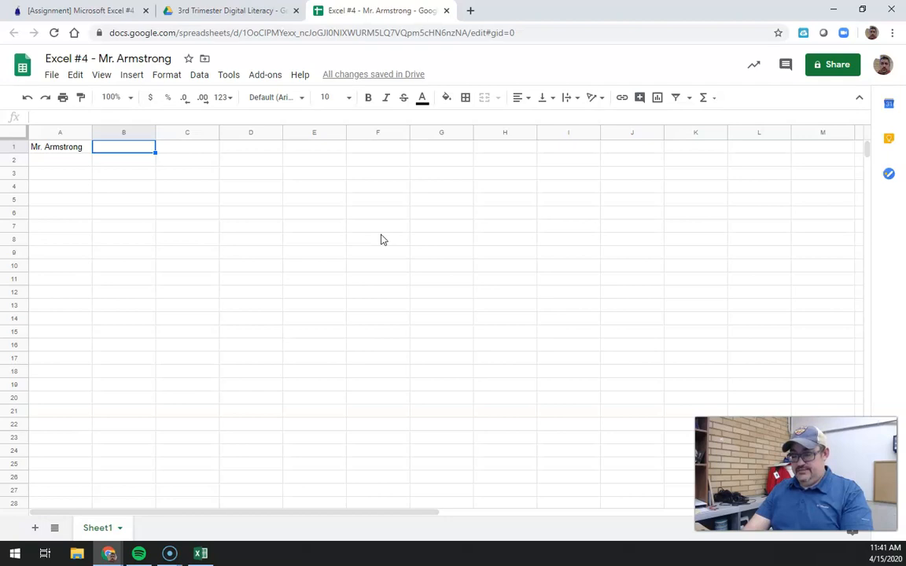
{"action": "type", "text": "2nd Hour"}
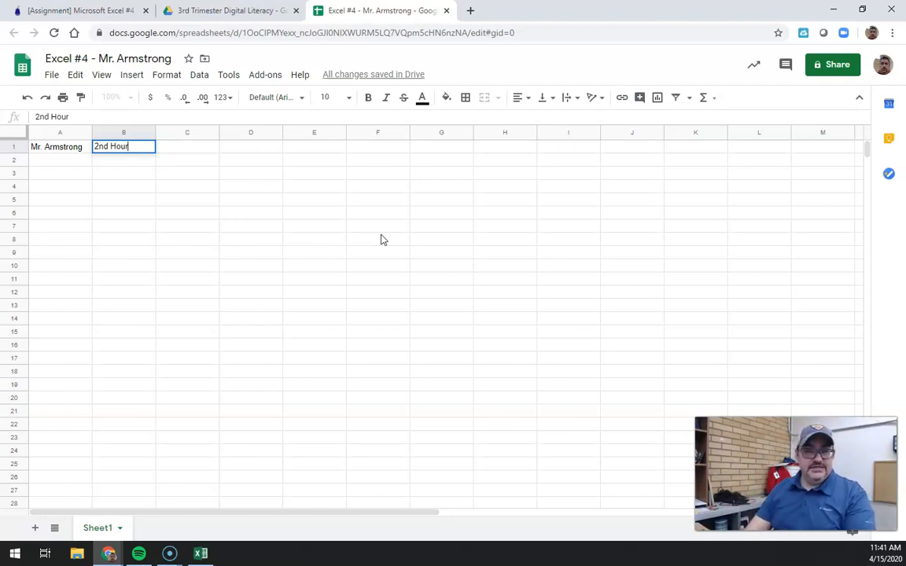
{"action": "key", "text": "Tab"}
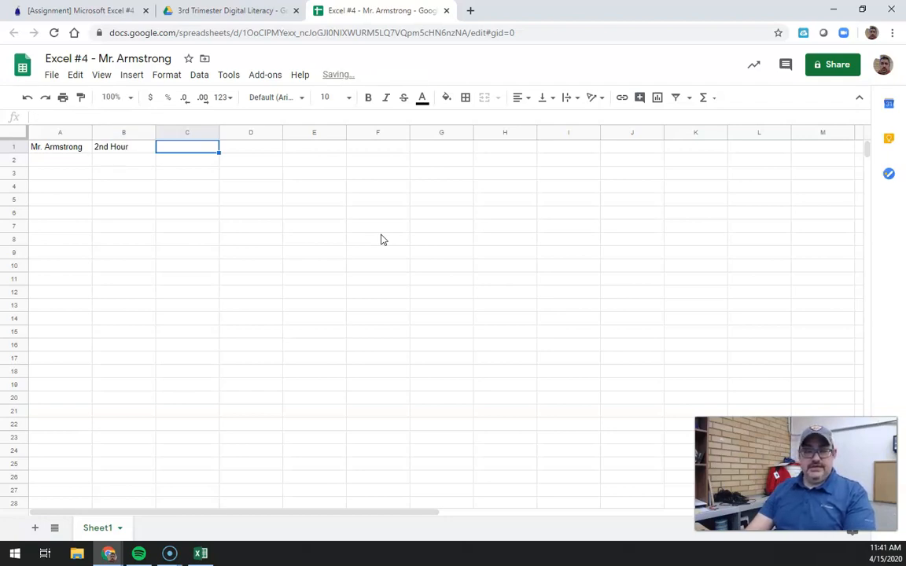
{"action": "type", "text": "Digital Li"}
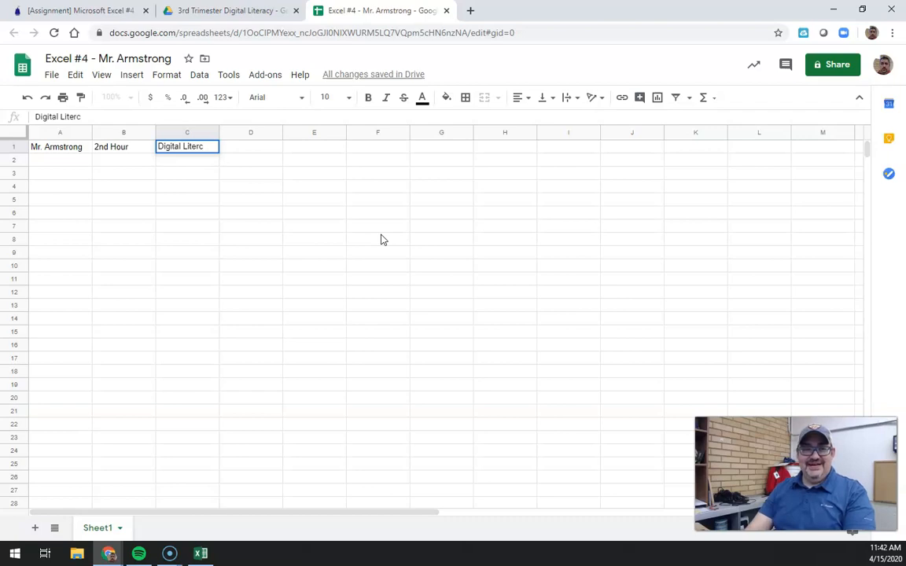
{"action": "type", "text": "terary"}
{"action": "key", "text": "BackSpace"}
{"action": "key", "text": "BackSpace"}
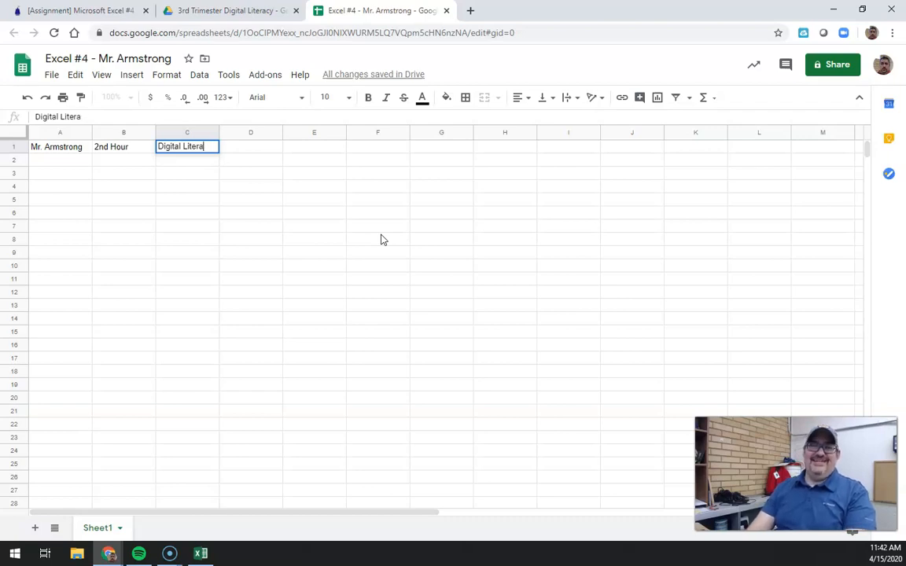
{"action": "type", "text": "cy"}
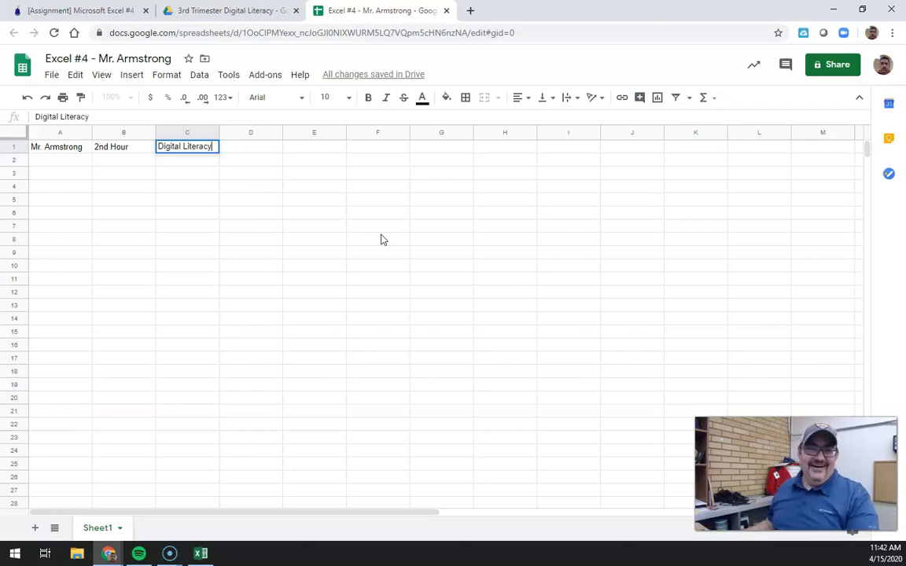
Merge cells A2 through E2 into one cell for the main heading.
{"action": "left_click", "coordinate": [67, 173]}
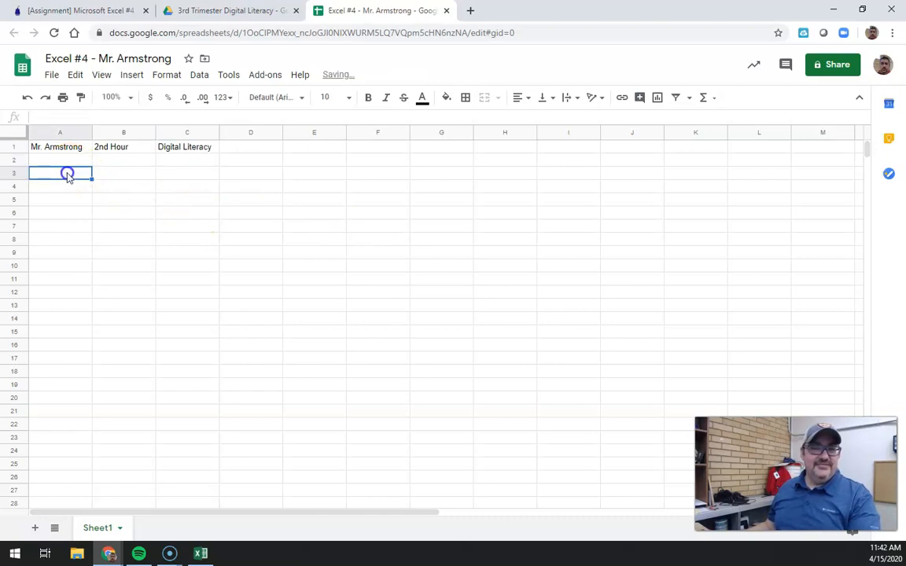
{"action": "left_click", "coordinate": [63, 159]}
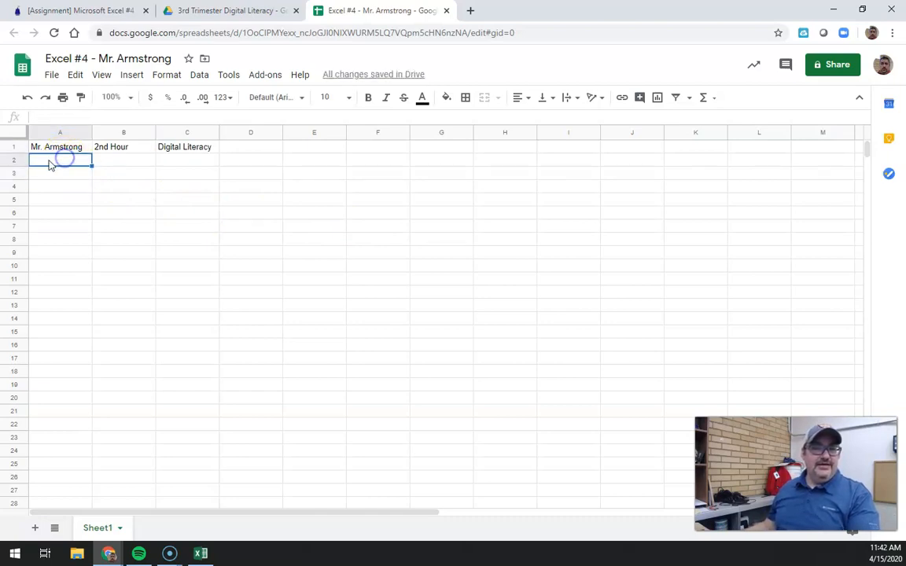
{"action": "left_click_drag", "start_coordinate": [48, 164], "coordinate": [312, 162]}
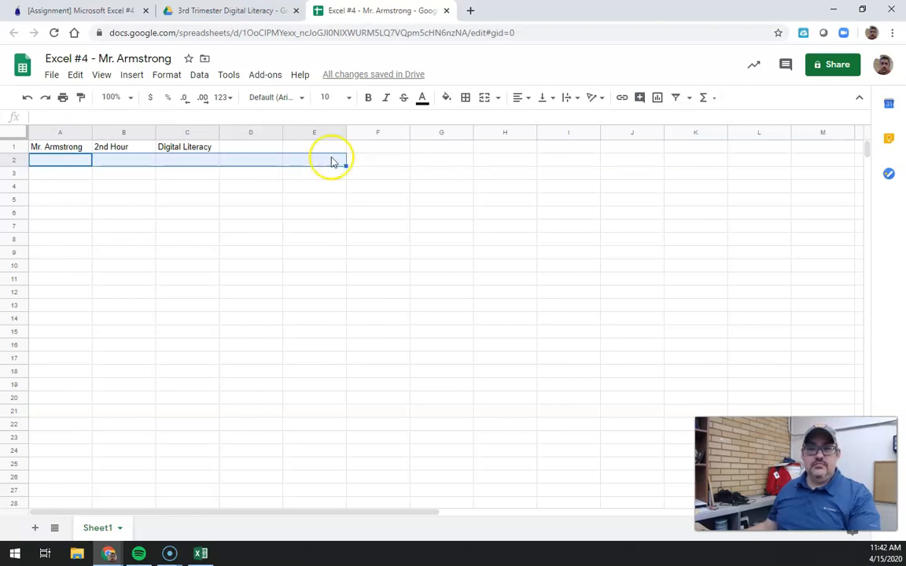
{"action": "left_click", "coordinate": [499, 99]}
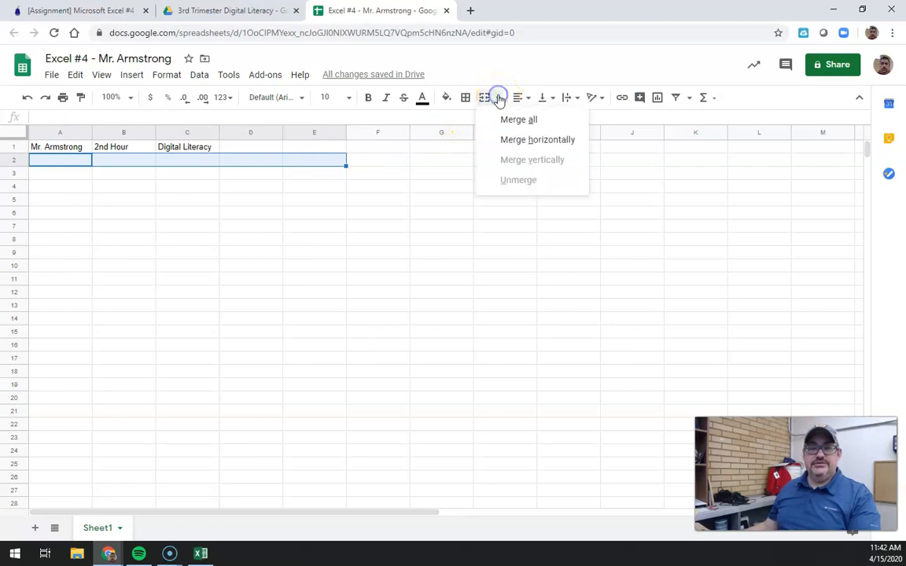
{"action": "left_click", "coordinate": [507, 122]}
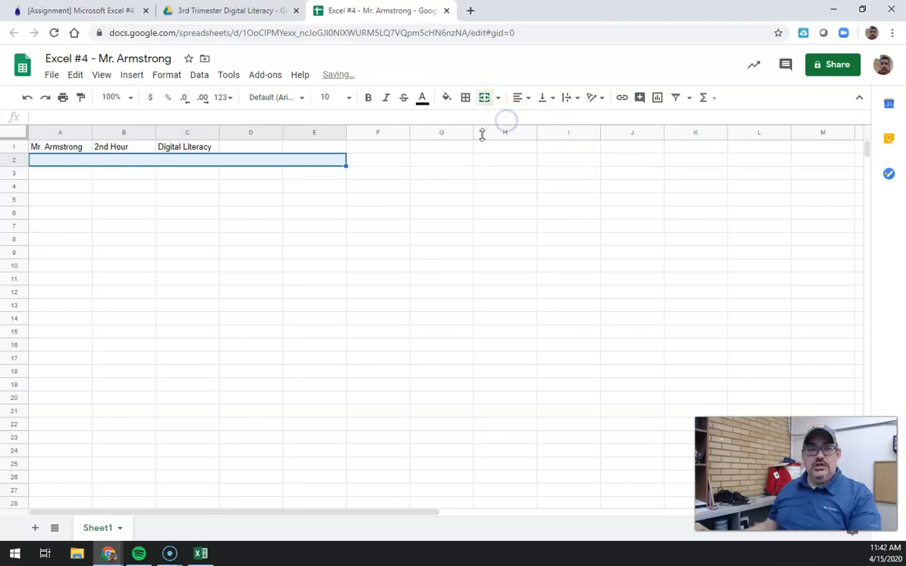
Enter the heading "Best Technology Jobs" in the merged row 2 cell and center it horizontally.
{"action": "left_click", "coordinate": [243, 164]}
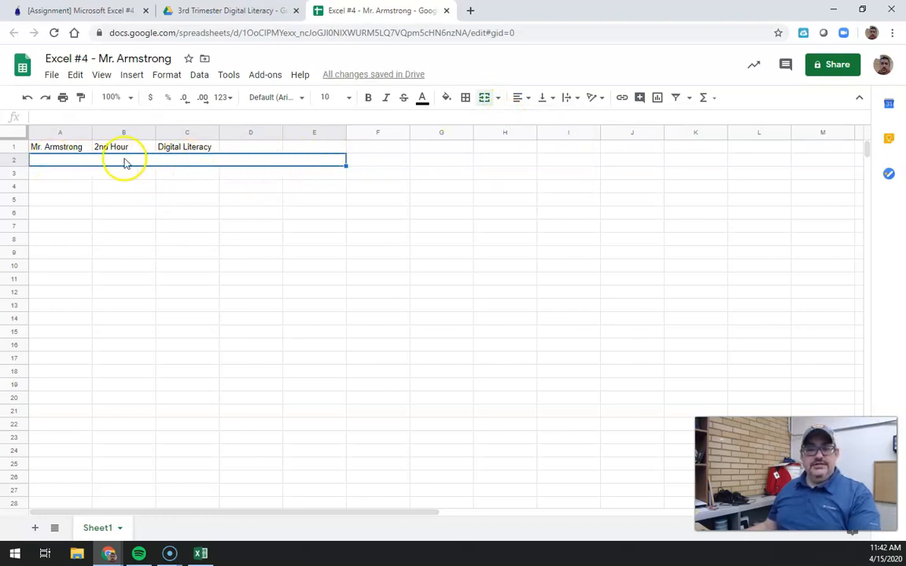
{"action": "double_click", "coordinate": [287, 162]}
{"action": "type", "text": "Best Technology Jobs"}
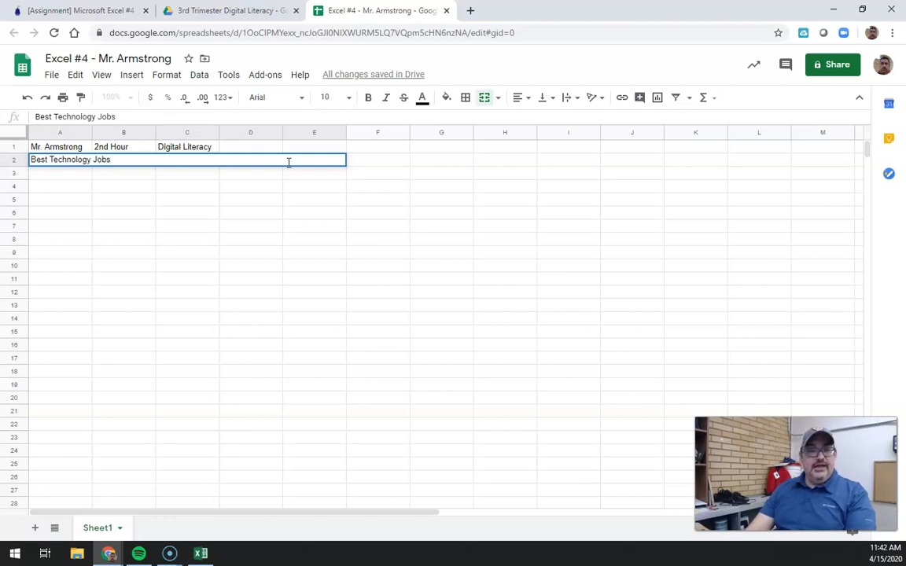
{"action": "left_click", "coordinate": [518, 97]}
{"action": "left_click", "coordinate": [535, 118]}
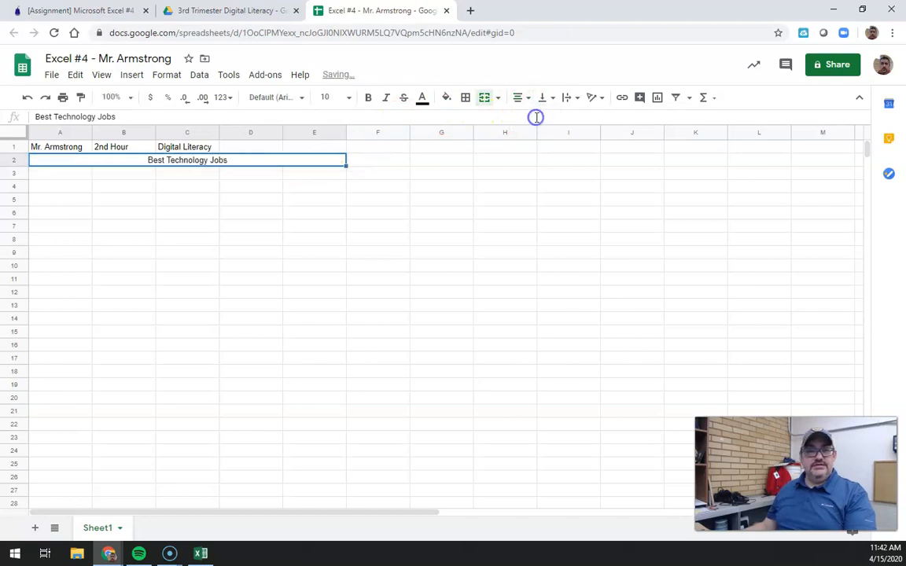
Check the assignment's column heading directions and enter "Ranking" in cell A3.
{"action": "left_click", "coordinate": [77, 174]}
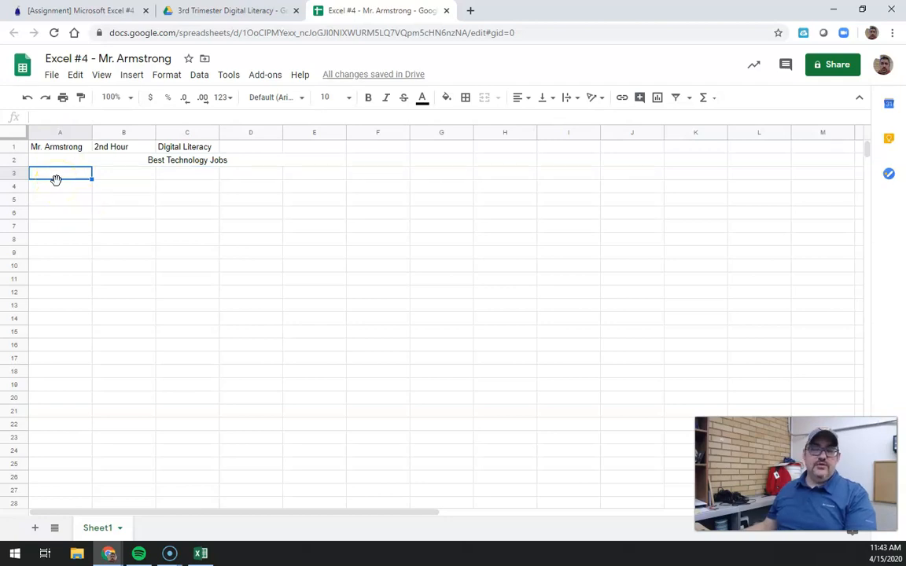
{"action": "left_click", "coordinate": [103, 20]}
{"action": "scroll", "coordinate": [331, 216], "scroll_direction": "down", "scroll_amount": 3}
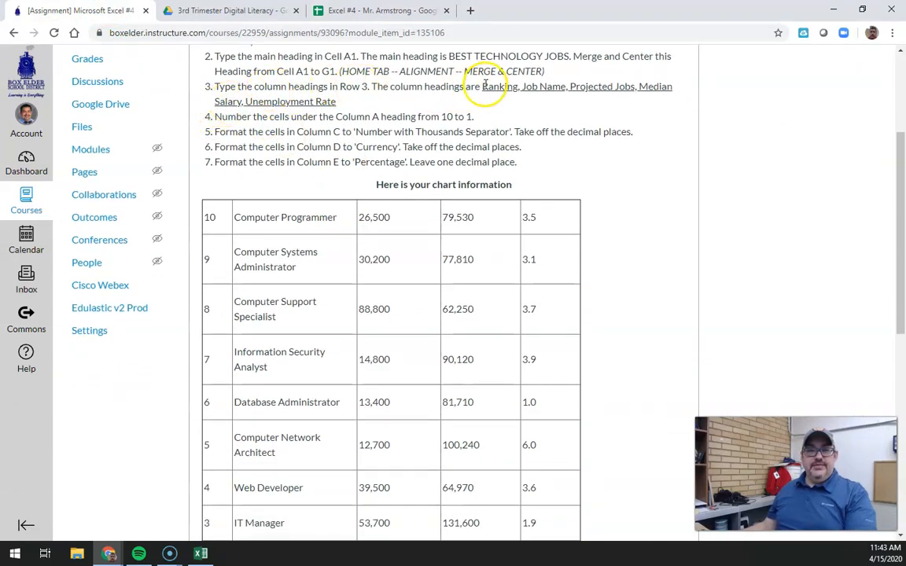
{"action": "left_click_drag", "start_coordinate": [483, 87], "coordinate": [526, 87]}
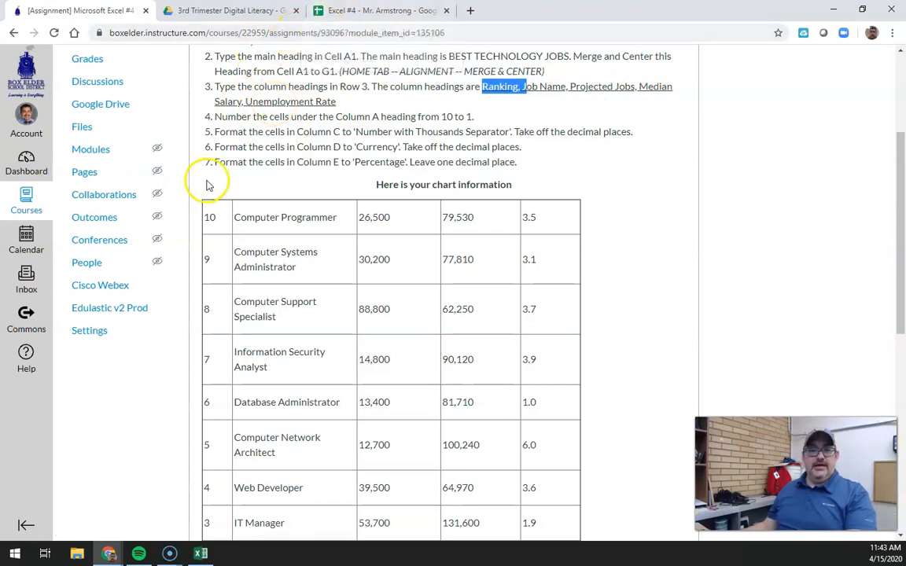
{"action": "left_click", "coordinate": [366, 10]}
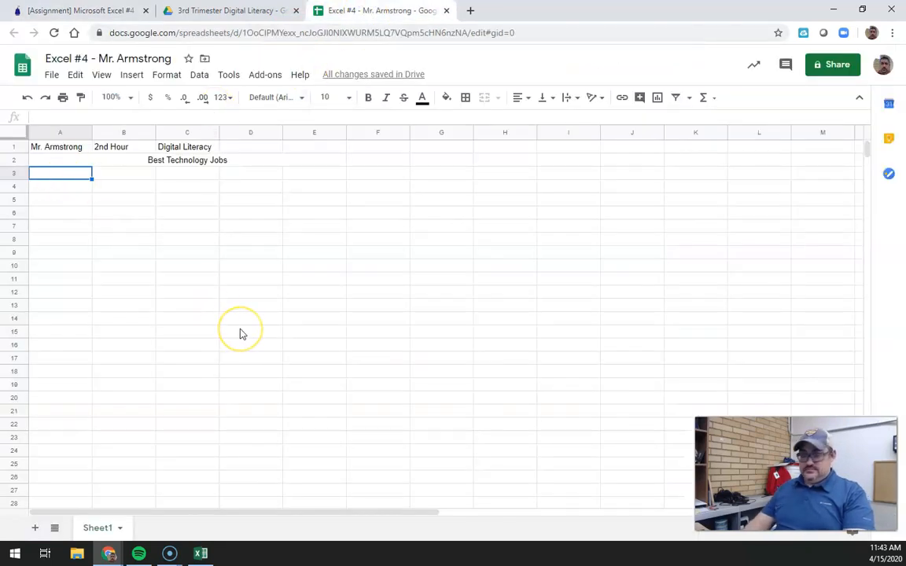
{"action": "type", "text": "Ranking"}
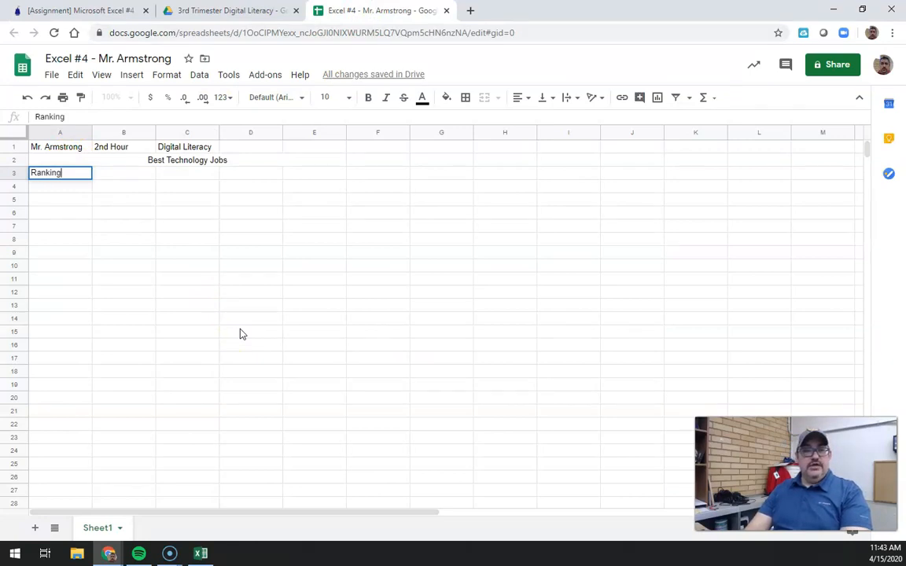
{"action": "key", "text": "Tab"}
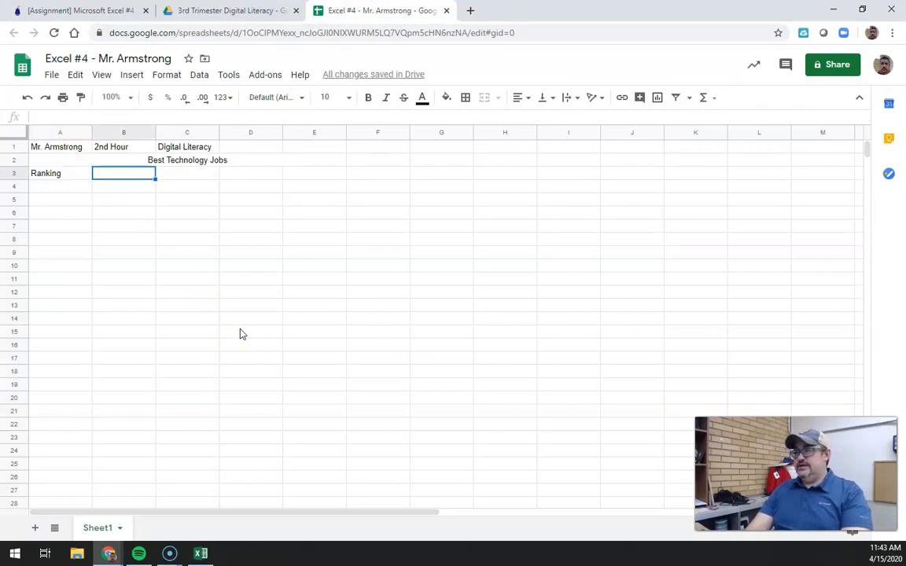
Enter "Job Name", "Projected Jobs", "Median Salary" and "Unemployment Rate" in cells B3 to E3 and widen column E to fit its heading.
{"action": "type", "text": "Job Name"}
{"action": "key", "text": "Tab"}
{"action": "type", "text": "Projected Jobs"}
{"action": "key", "text": "Tab"}
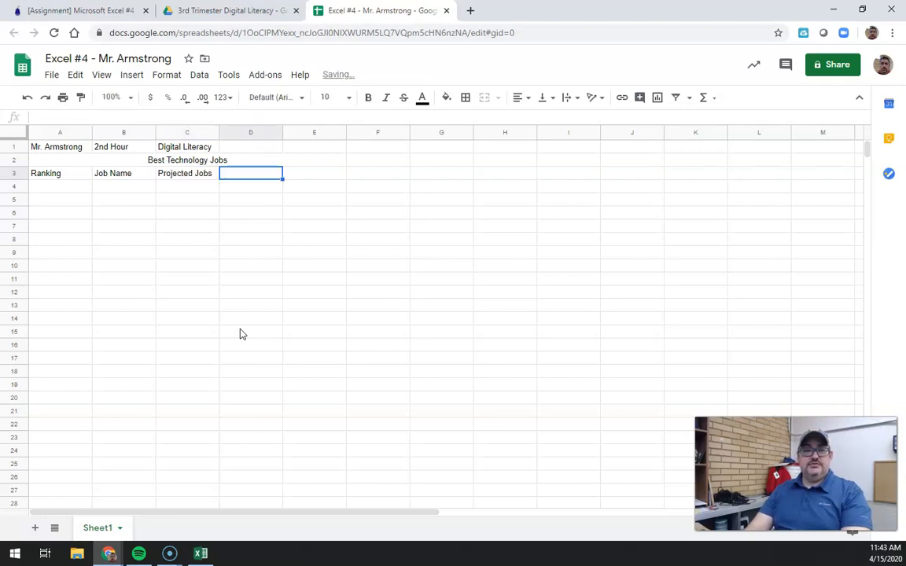
{"action": "type", "text": "Median Salary"}
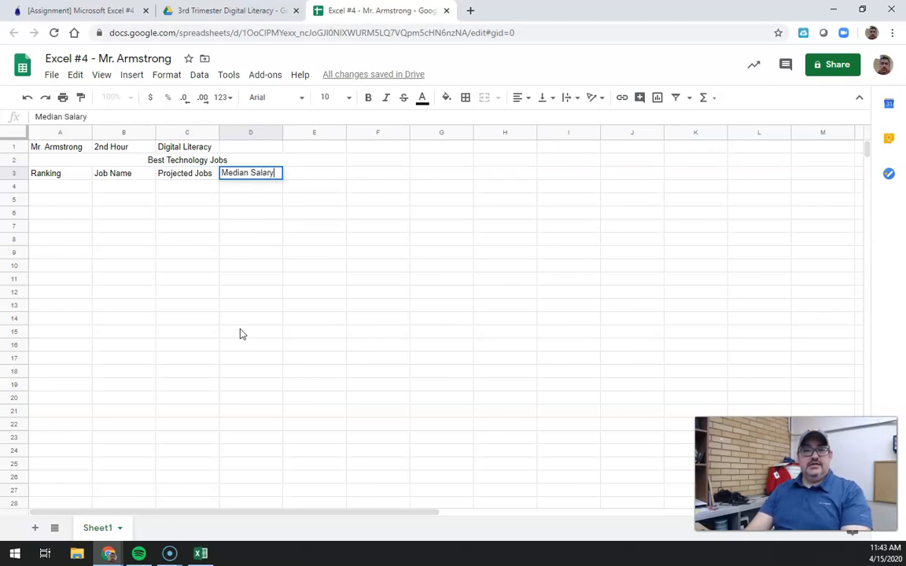
{"action": "key", "text": "Tab"}
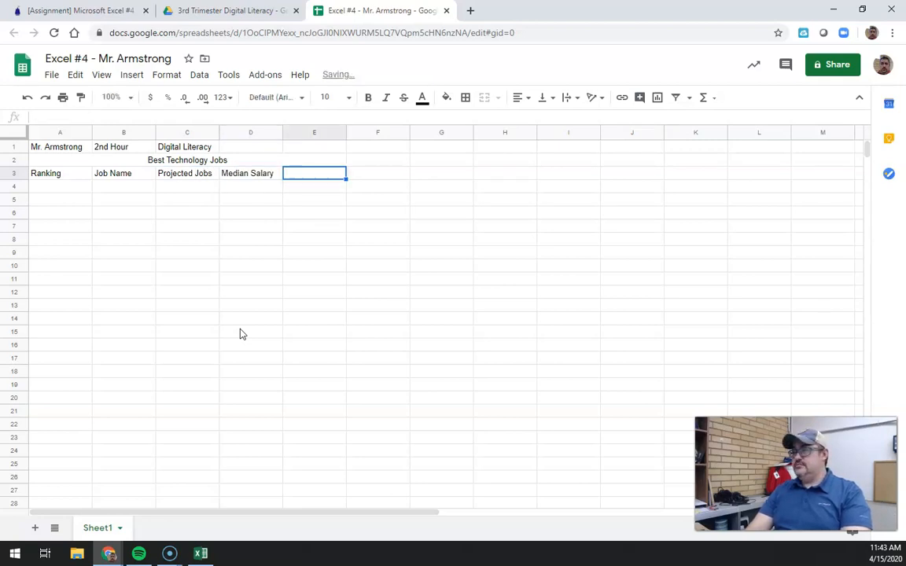
{"action": "type", "text": "Unemp"}
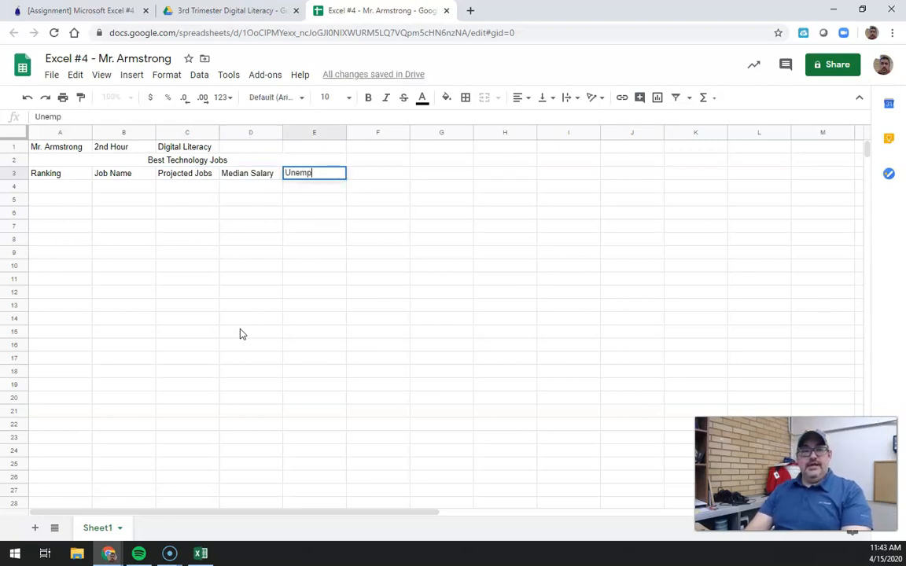
{"action": "type", "text": "loyment Rate"}
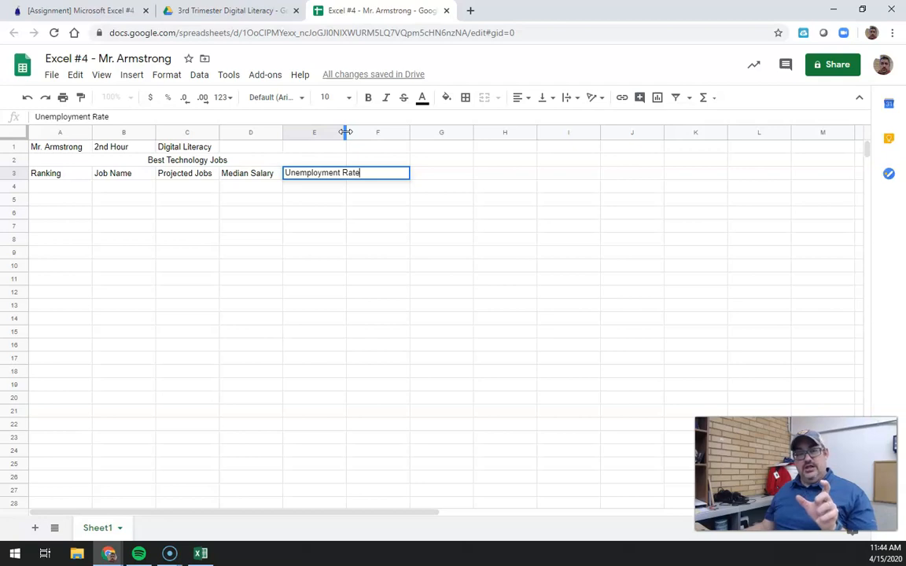
{"action": "left_click_drag", "start_coordinate": [346, 132], "coordinate": [366, 131]}
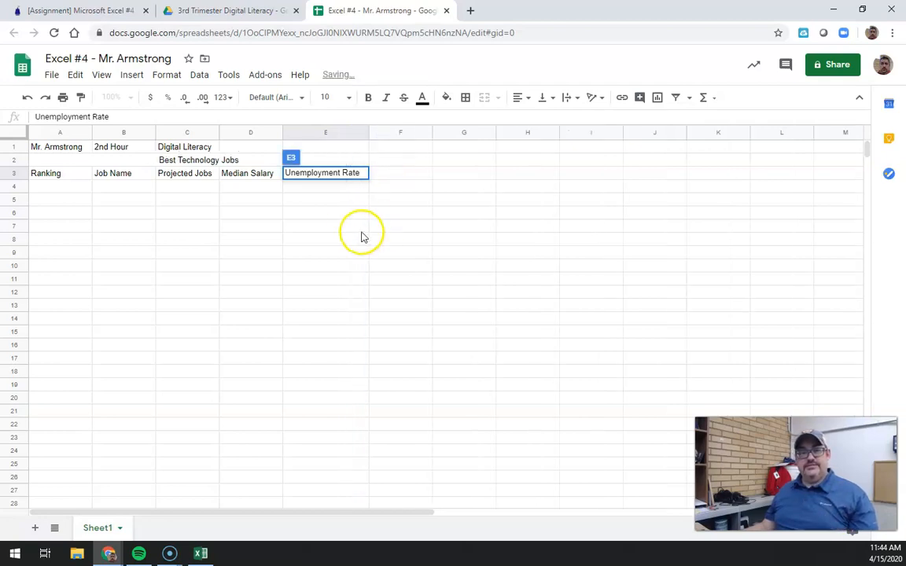
{"action": "left_click", "coordinate": [340, 213]}
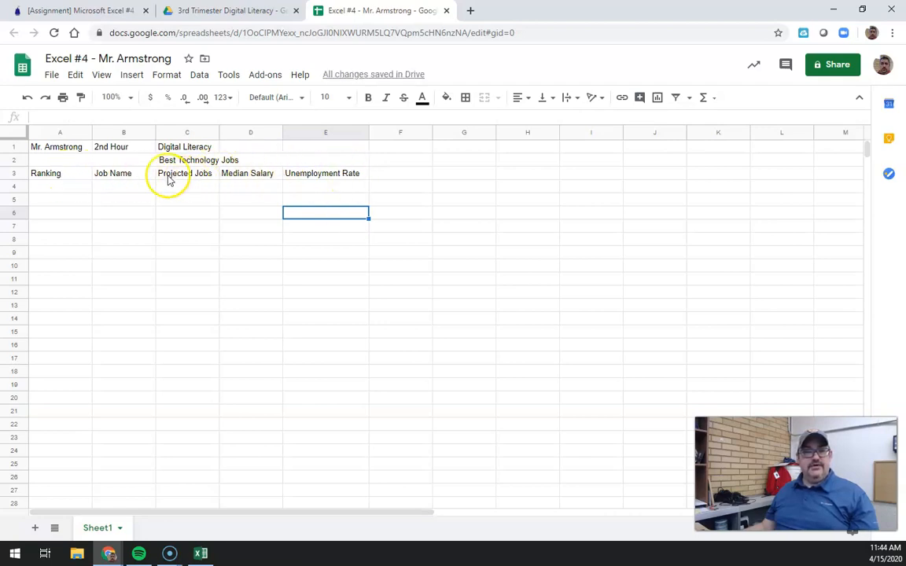
Check the assignment's chart information and number cells A4 to A13 from 10 down to 1.
{"action": "left_click", "coordinate": [75, 188]}
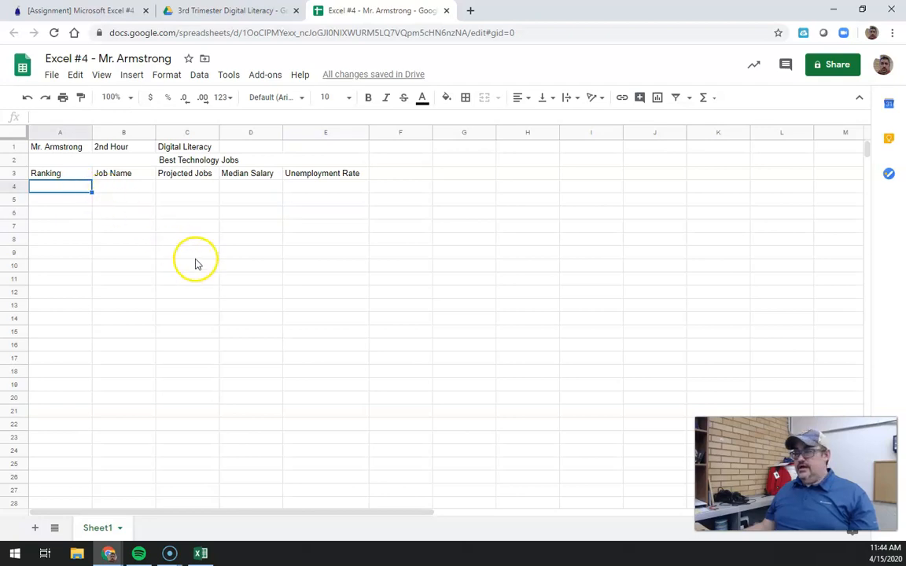
{"action": "left_click", "coordinate": [70, 11]}
{"action": "scroll", "coordinate": [297, 273], "scroll_direction": "down", "scroll_amount": 1}
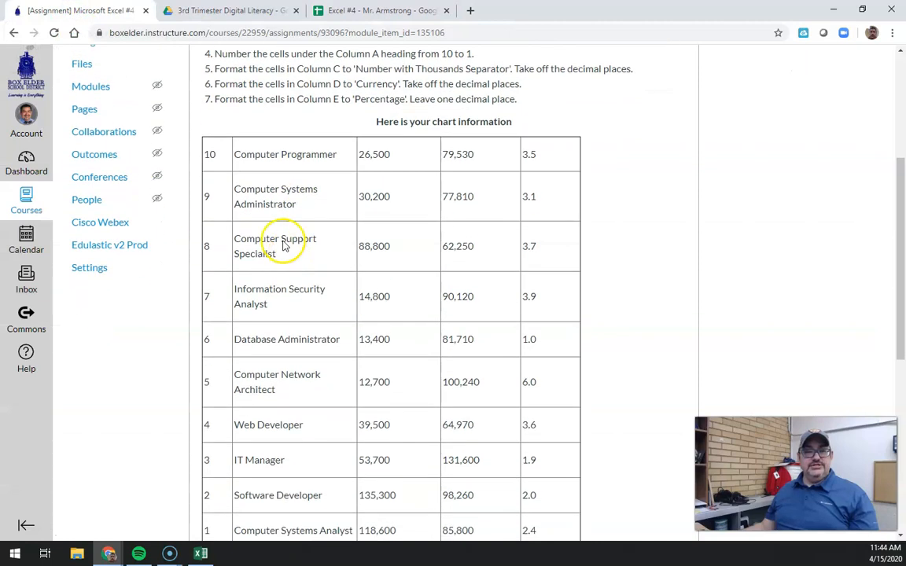
{"action": "scroll", "coordinate": [276, 236], "scroll_direction": "down", "scroll_amount": 1}
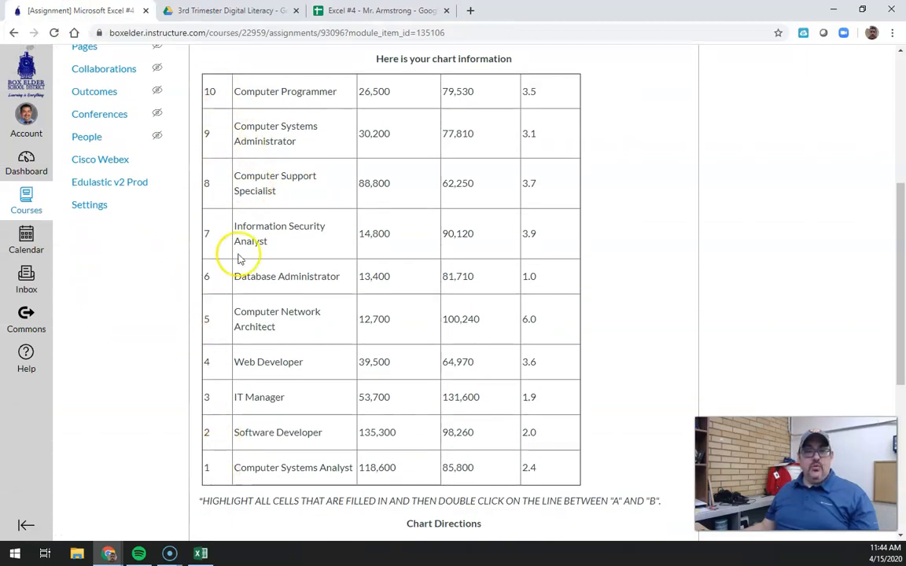
{"action": "left_click", "coordinate": [358, 11]}
{"action": "type", "text": "10"}
{"action": "key", "text": "Return"}
{"action": "type", "text": "9"}
{"action": "key", "text": "Return"}
{"action": "type", "text": "8"}
{"action": "key", "text": "Return"}
{"action": "type", "text": "7"}
{"action": "key", "text": "Return"}
{"action": "type", "text": "6"}
{"action": "key", "text": "Return"}
{"action": "type", "text": "5 4"}
{"action": "key", "text": "Return"}
{"action": "type", "text": "3"}
{"action": "key", "text": "Return"}
{"action": "type", "text": "2"}
{"action": "key", "text": "Return"}
{"action": "type", "text": "1"}
{"action": "key", "text": "Return"}
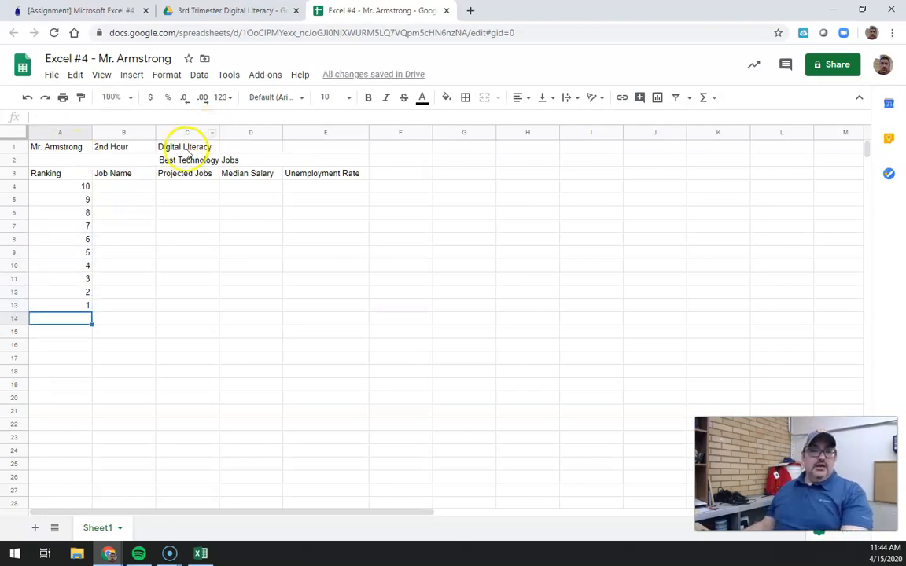
Look up the first job in the assignment, enter "Computer Programmer" in cell B4 and widen column B to fit it.
{"action": "left_click", "coordinate": [138, 186]}
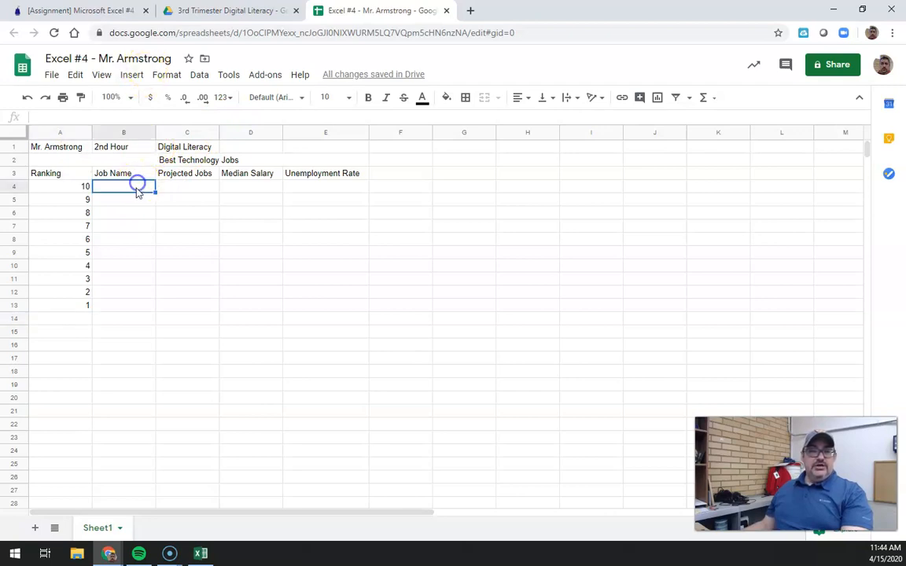
{"action": "left_click", "coordinate": [88, 10]}
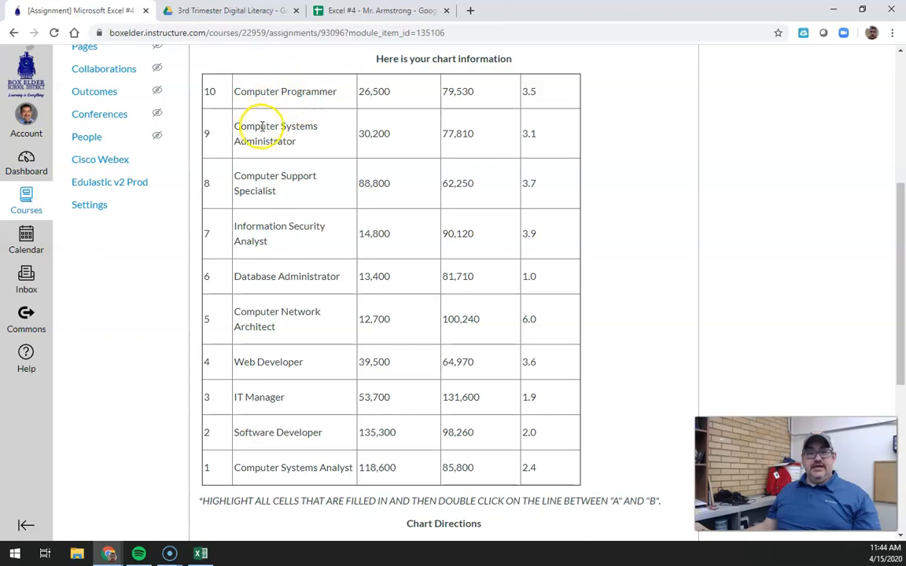
{"action": "left_click", "coordinate": [385, 14]}
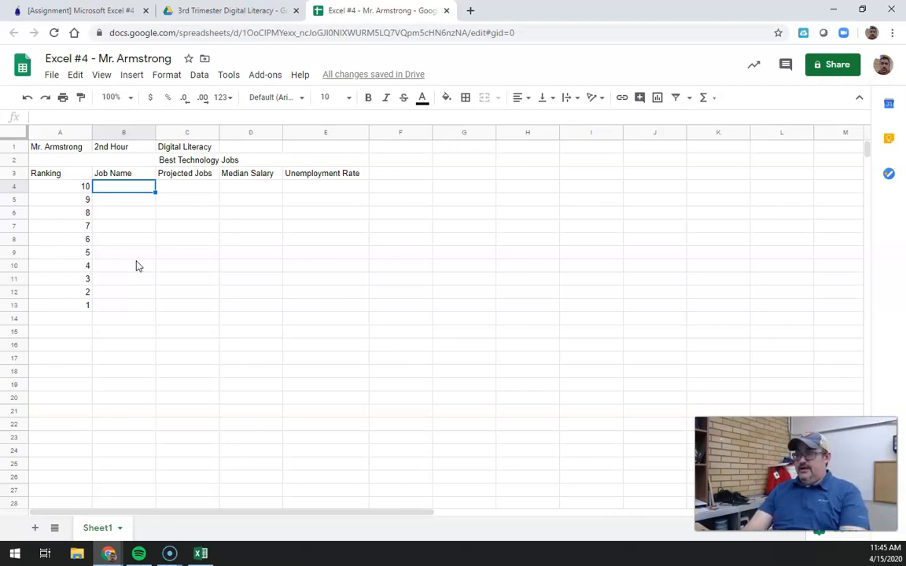
{"action": "type", "text": "Computer Programmer"}
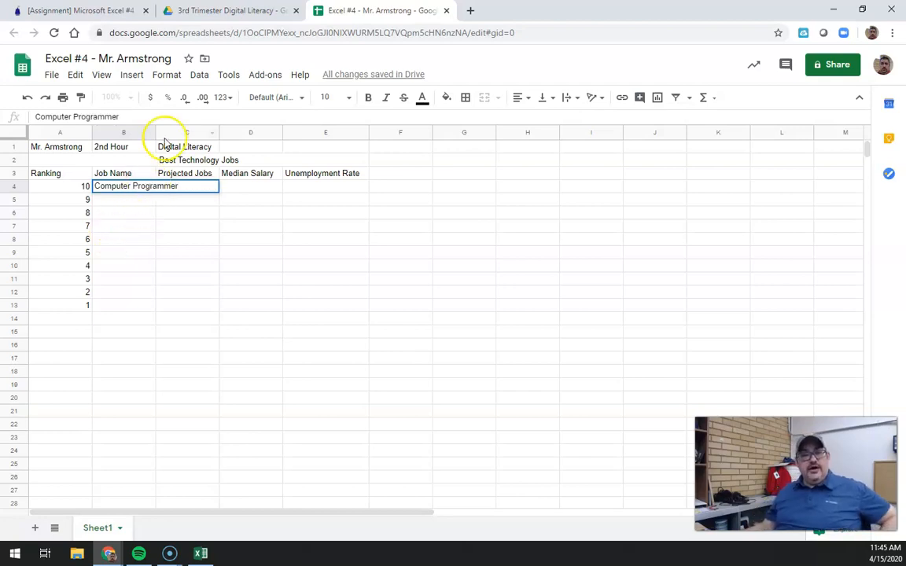
{"action": "left_click_drag", "start_coordinate": [154, 137], "coordinate": [191, 131]}
Enter "Computer Systems Administrator" in cell B5 and widen column B further to fit the text.
{"action": "left_click", "coordinate": [146, 200]}
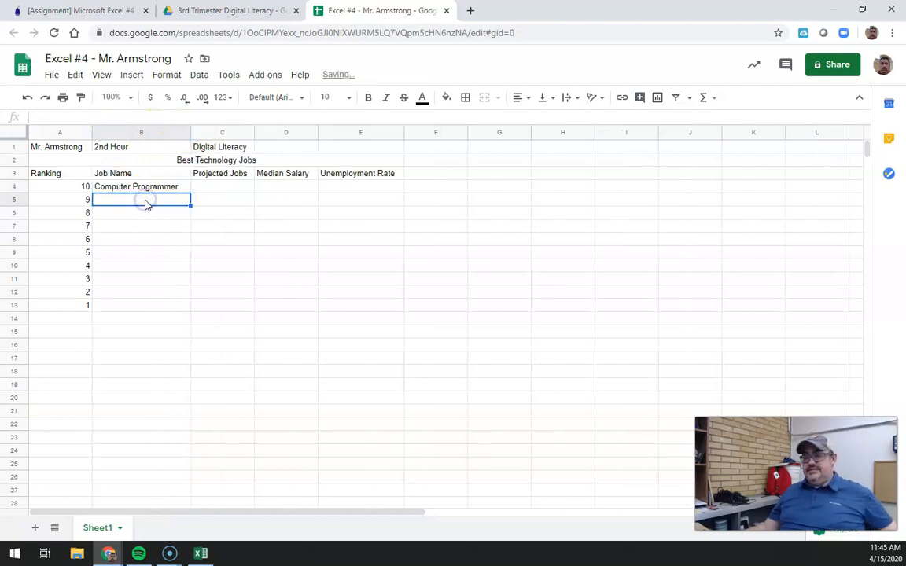
{"action": "type", "text": "Computer Systems"}
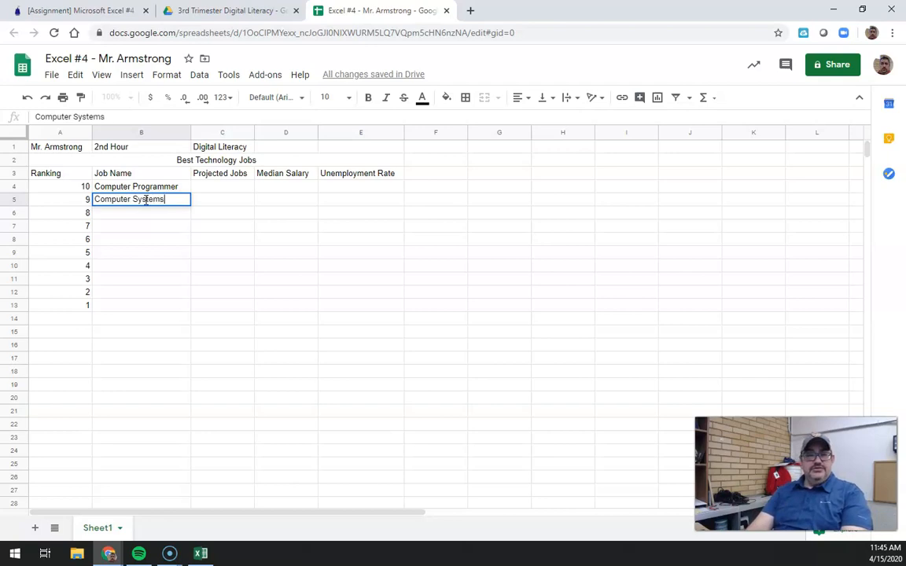
{"action": "type", "text": " Admini"}
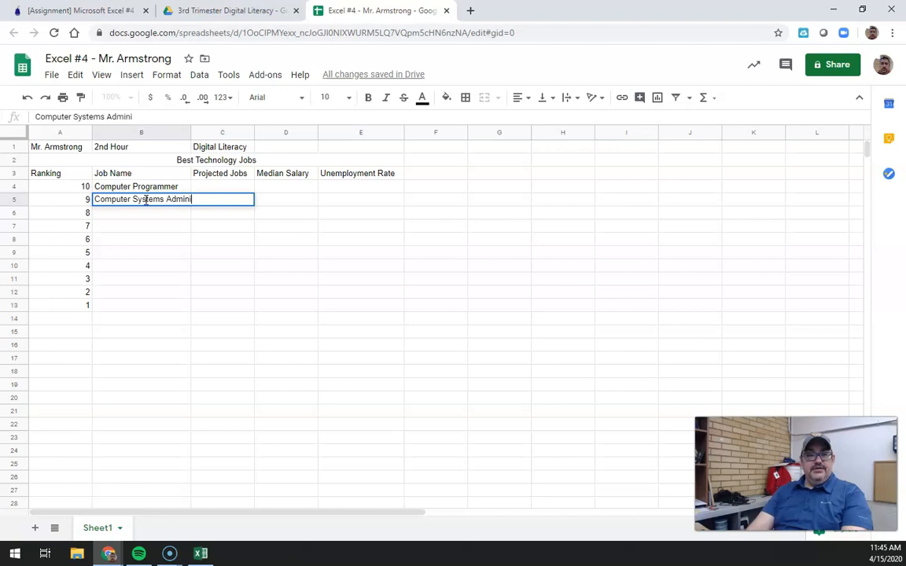
{"action": "type", "text": "strator"}
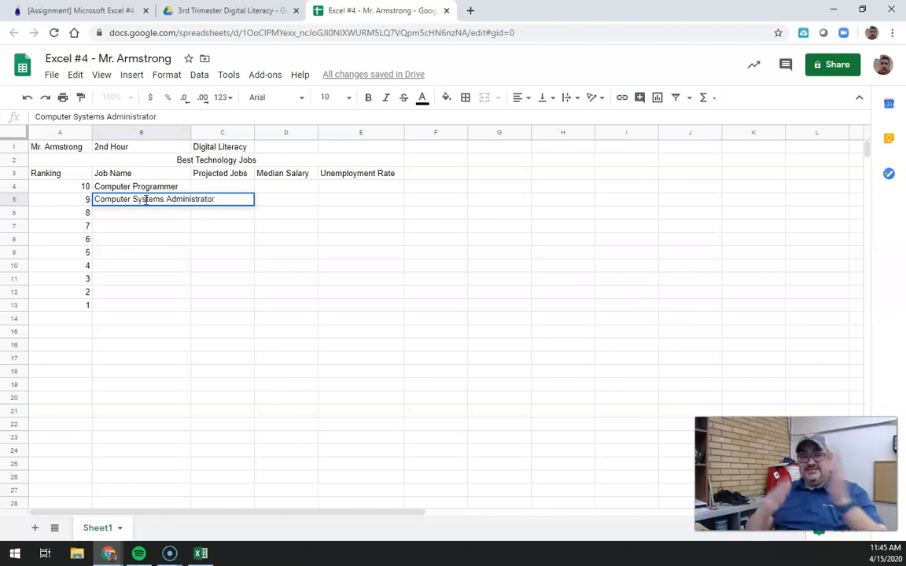
{"action": "left_click", "coordinate": [185, 201]}
{"action": "left_click_drag", "start_coordinate": [191, 131], "coordinate": [218, 129]}
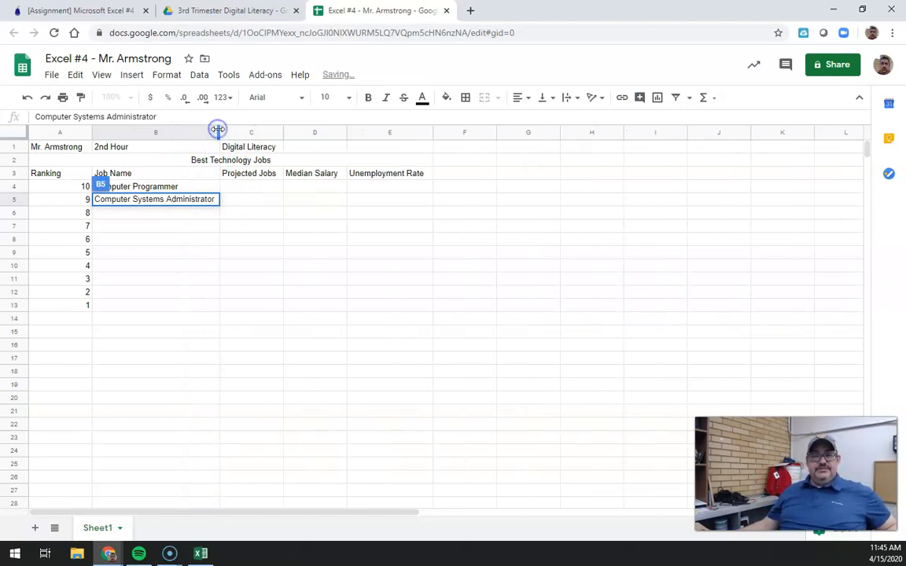
{"action": "key", "text": "Return"}
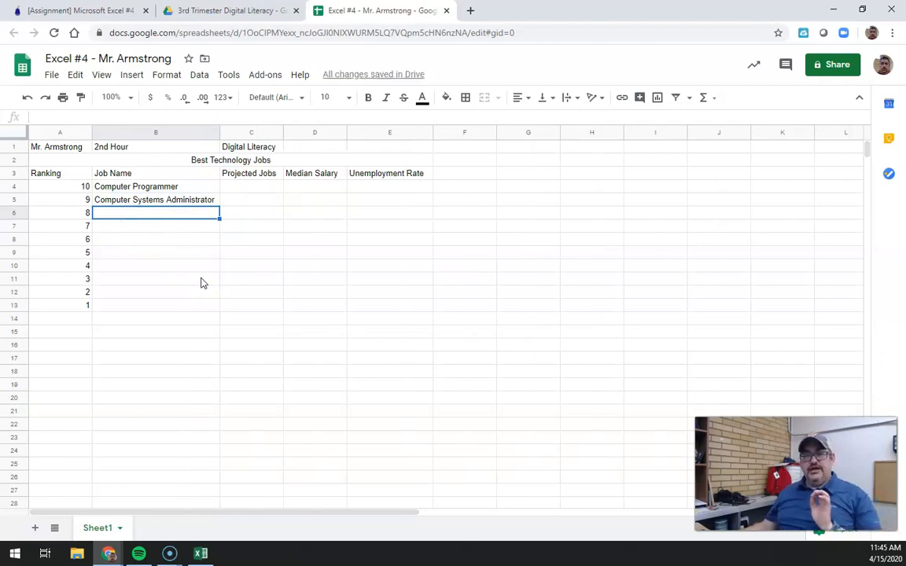
Review the remaining job data and the formatting directions for the number columns in the assignment.
{"action": "left_click", "coordinate": [79, 10]}
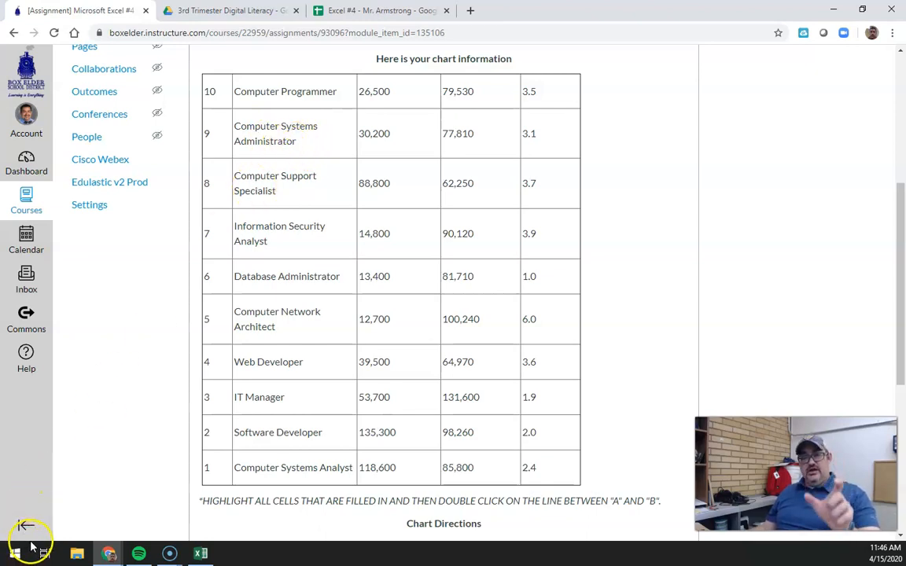
{"action": "scroll", "coordinate": [260, 133], "scroll_direction": "up", "scroll_amount": 3}
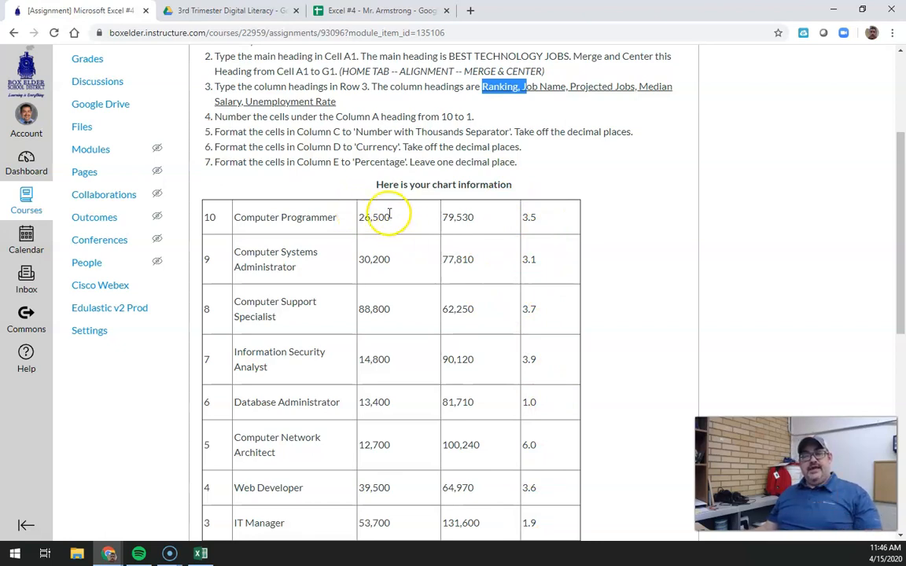
{"action": "left_click_drag", "start_coordinate": [360, 219], "coordinate": [469, 226]}
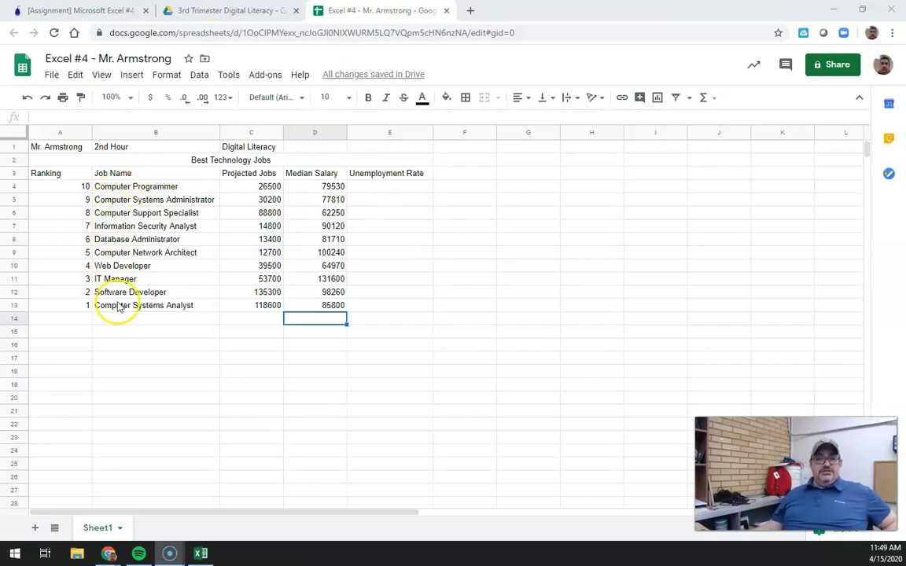
Set the "Best Technology Jobs" heading in row 2 to font size 18 and bold.
{"action": "left_click", "coordinate": [184, 160]}
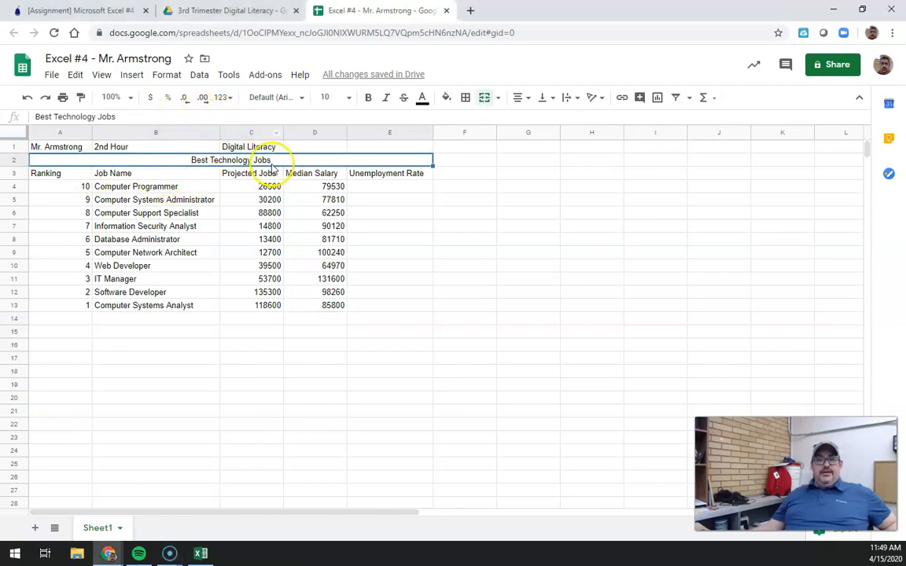
{"action": "left_click", "coordinate": [349, 99]}
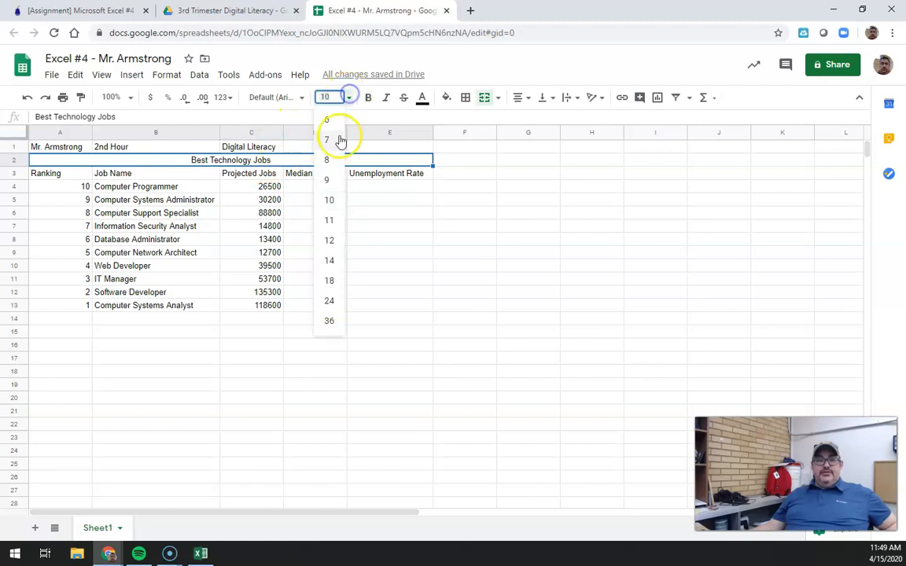
{"action": "left_click", "coordinate": [330, 281]}
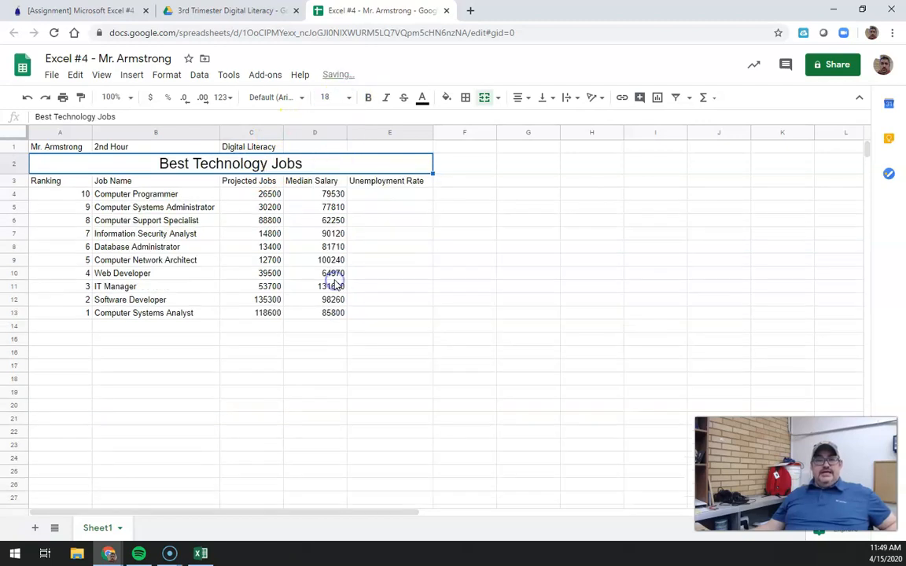
{"action": "left_click", "coordinate": [368, 97]}
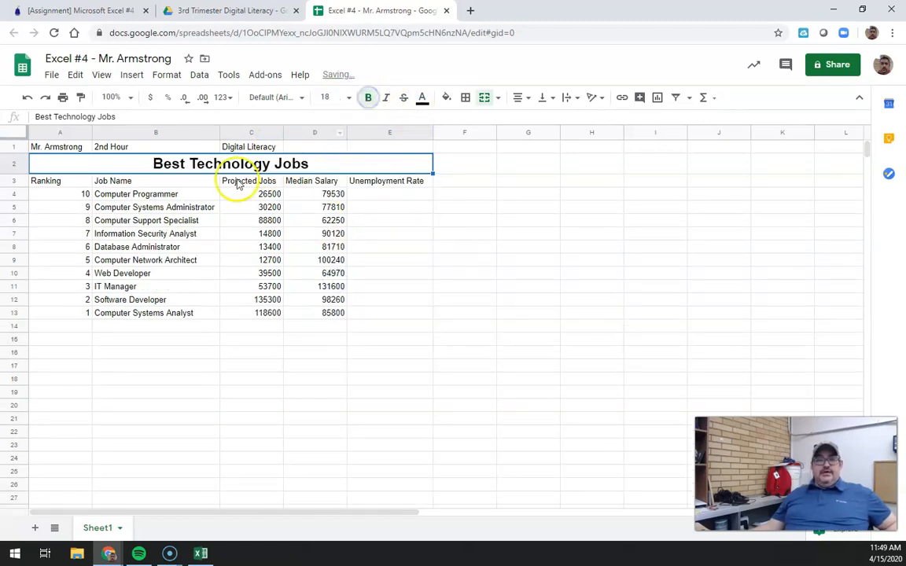
Make the column headings in cells A3 to E3 bold.
{"action": "left_click", "coordinate": [72, 180]}
{"action": "left_click_drag", "start_coordinate": [72, 181], "coordinate": [402, 181]}
{"action": "left_click", "coordinate": [368, 97]}
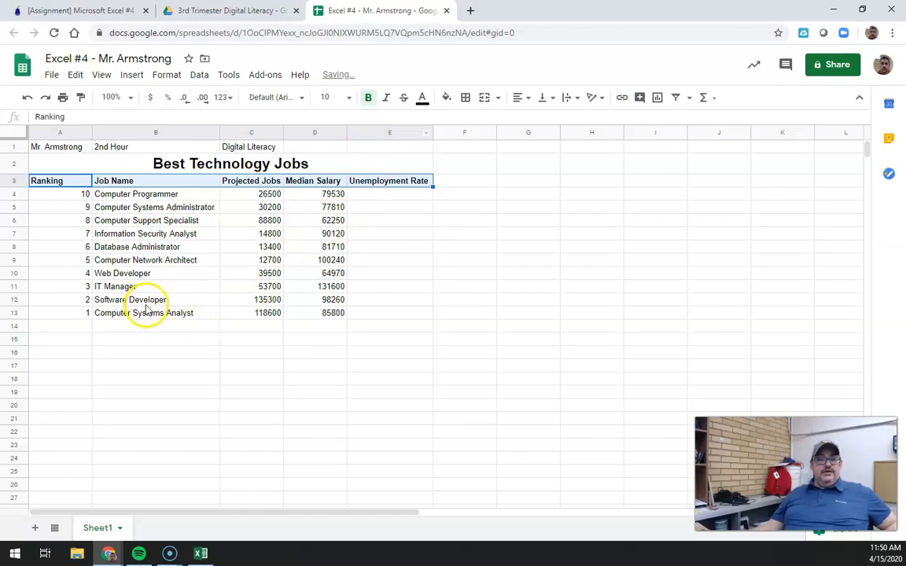
Format the Projected Jobs values in cells C4 to C13 as Number with a thousands separator.
{"action": "left_click", "coordinate": [129, 328]}
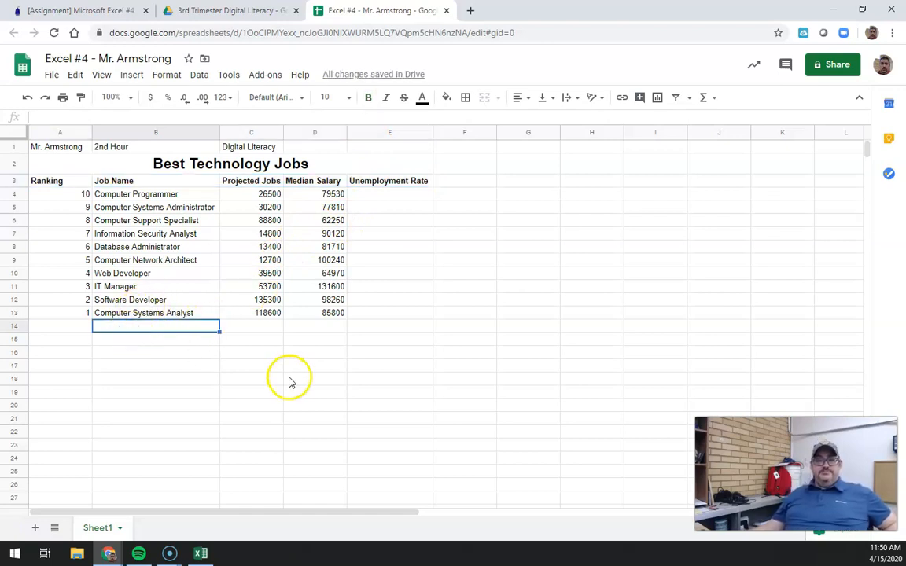
{"action": "left_click", "coordinate": [325, 329]}
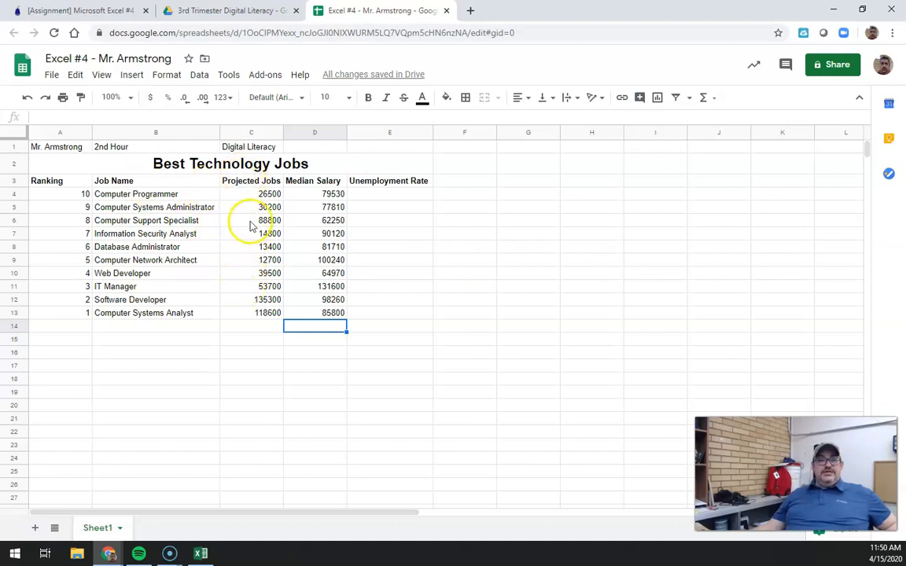
{"action": "left_click_drag", "start_coordinate": [257, 197], "coordinate": [249, 320]}
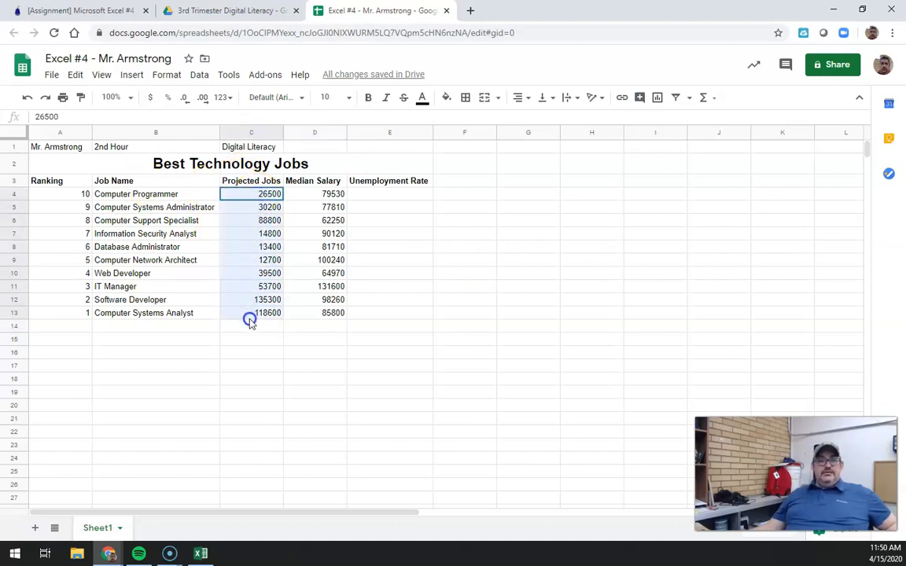
{"action": "left_click", "coordinate": [255, 211]}
{"action": "left_click", "coordinate": [252, 195]}
{"action": "left_click_drag", "start_coordinate": [253, 197], "coordinate": [256, 313]}
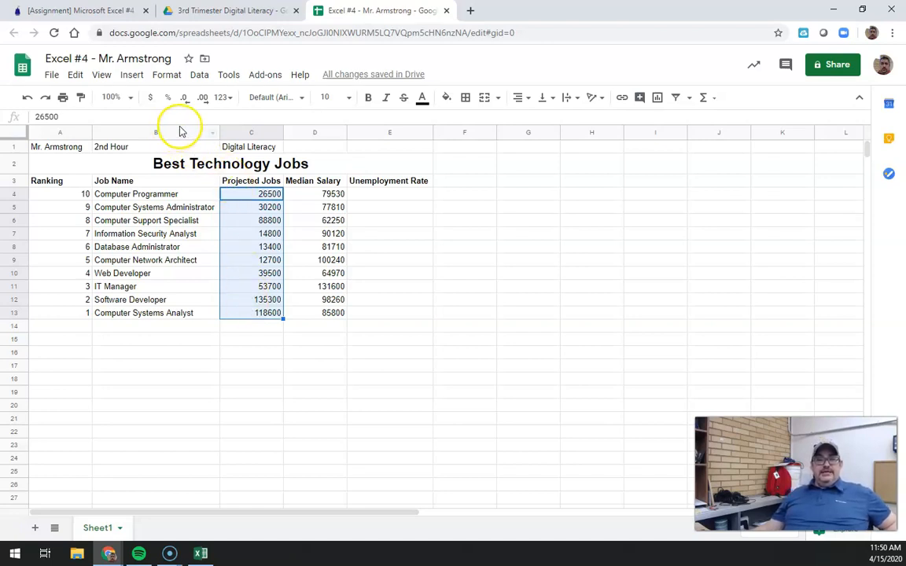
{"action": "left_click", "coordinate": [227, 98]}
{"action": "left_click", "coordinate": [229, 100]}
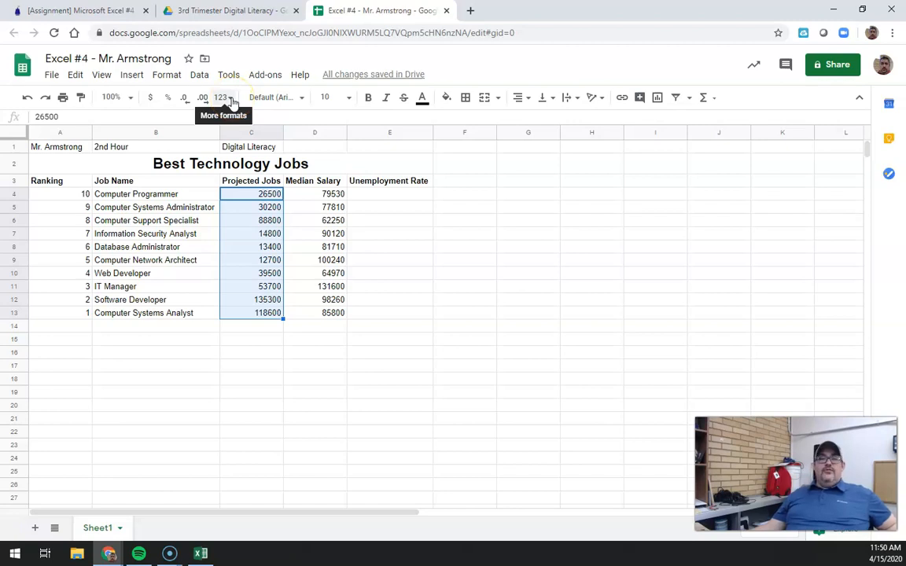
{"action": "left_click", "coordinate": [230, 99]}
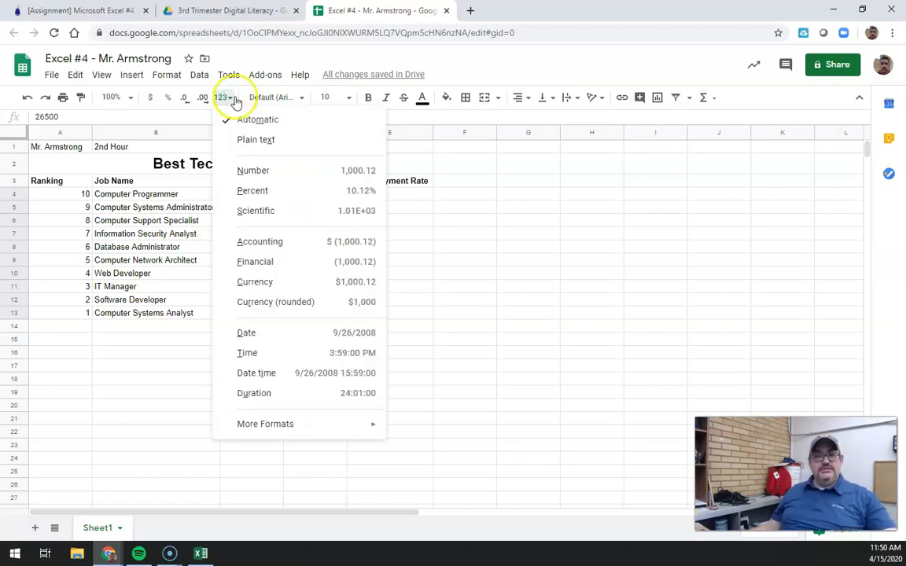
{"action": "left_click", "coordinate": [253, 173]}
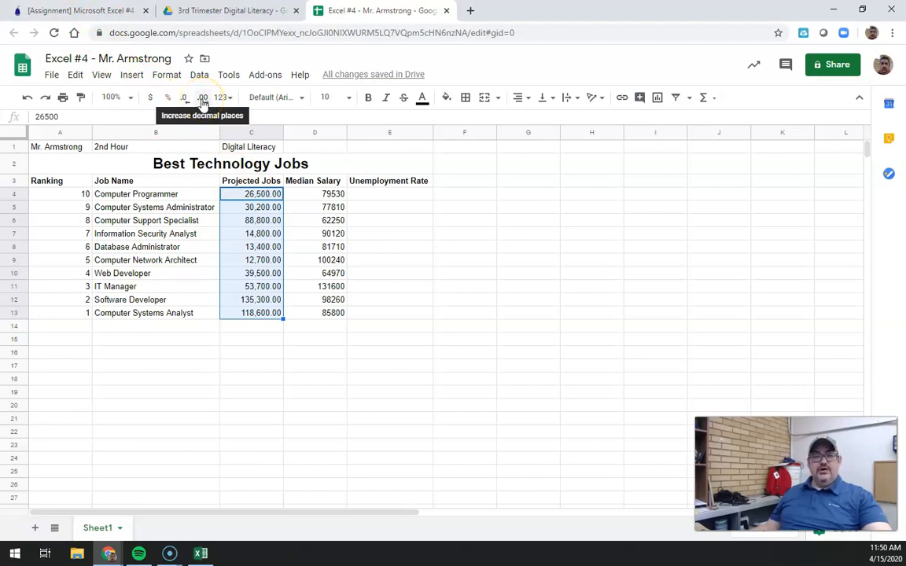
Reduce the Projected Jobs values in cells C4 to C13 to zero decimal places.
{"action": "left_click", "coordinate": [203, 98]}
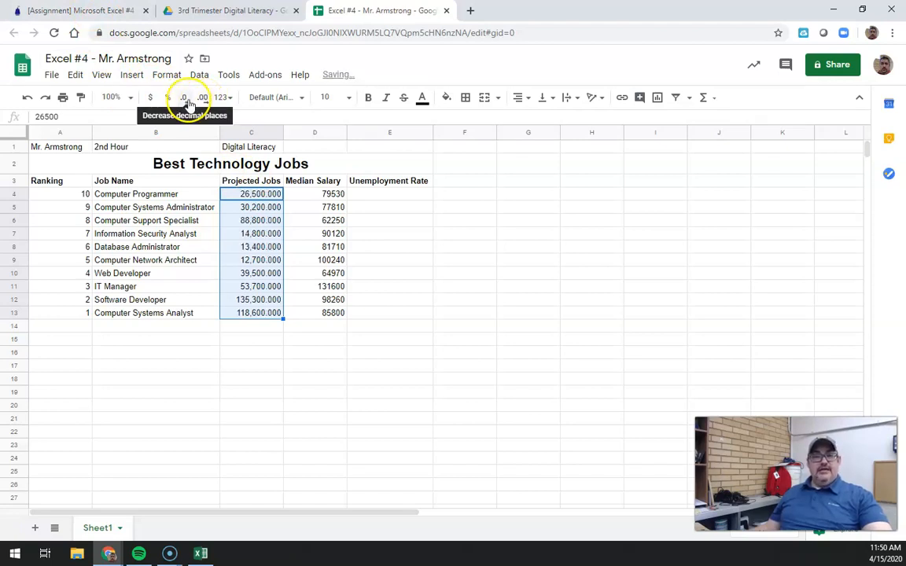
{"action": "left_click", "coordinate": [187, 100]}
{"action": "left_click", "coordinate": [187, 100]}
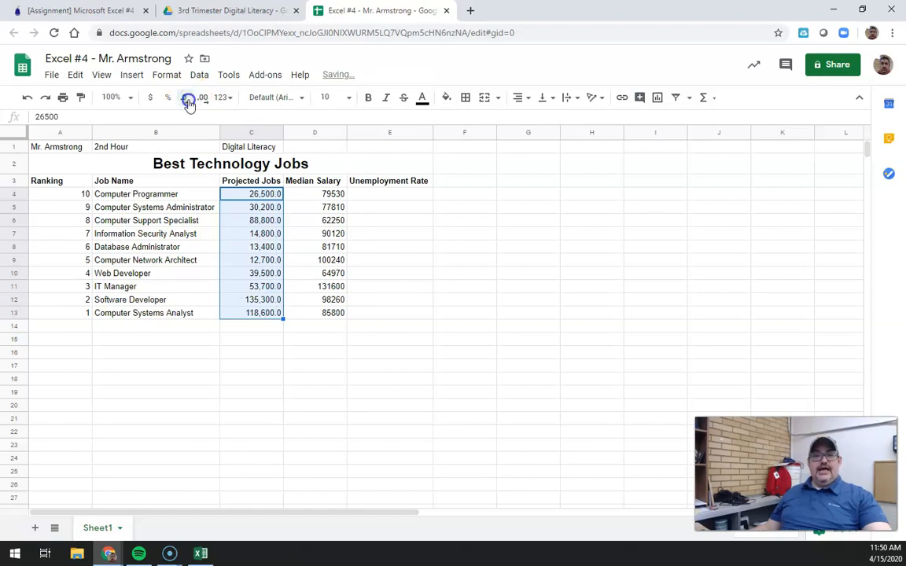
{"action": "left_click", "coordinate": [188, 101]}
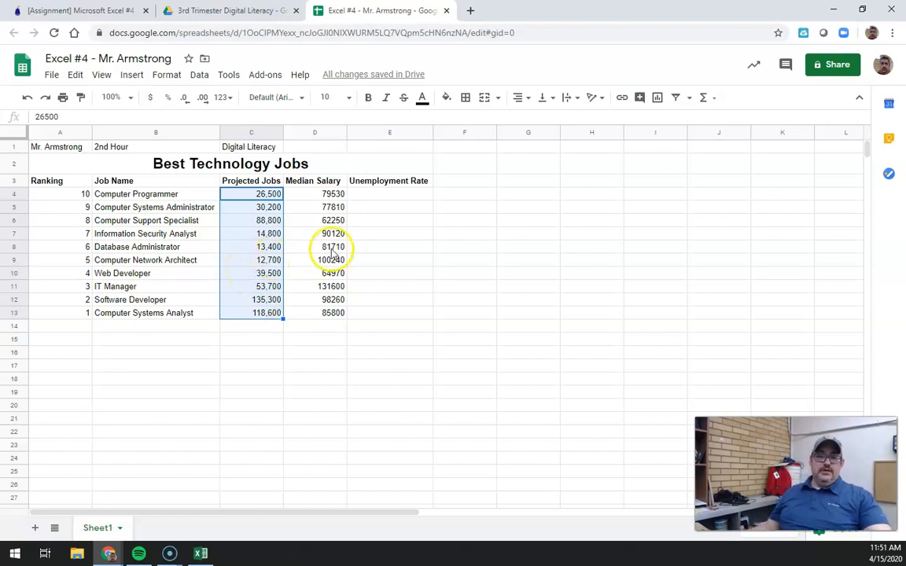
Check the assignment's formatting directions and format the Median Salary values in D4 to D13 as currency without decimal places.
{"action": "left_click", "coordinate": [324, 195]}
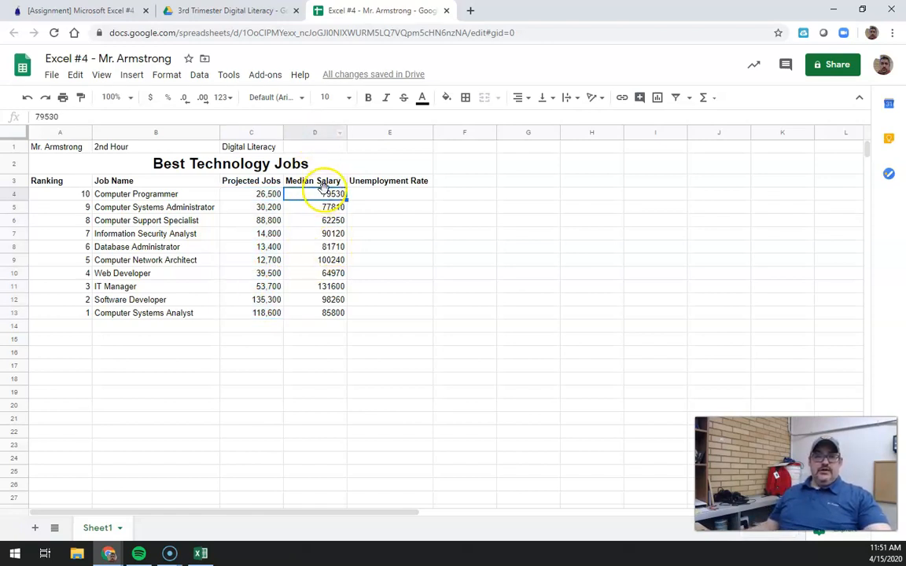
{"action": "left_click_drag", "start_coordinate": [303, 196], "coordinate": [312, 314]}
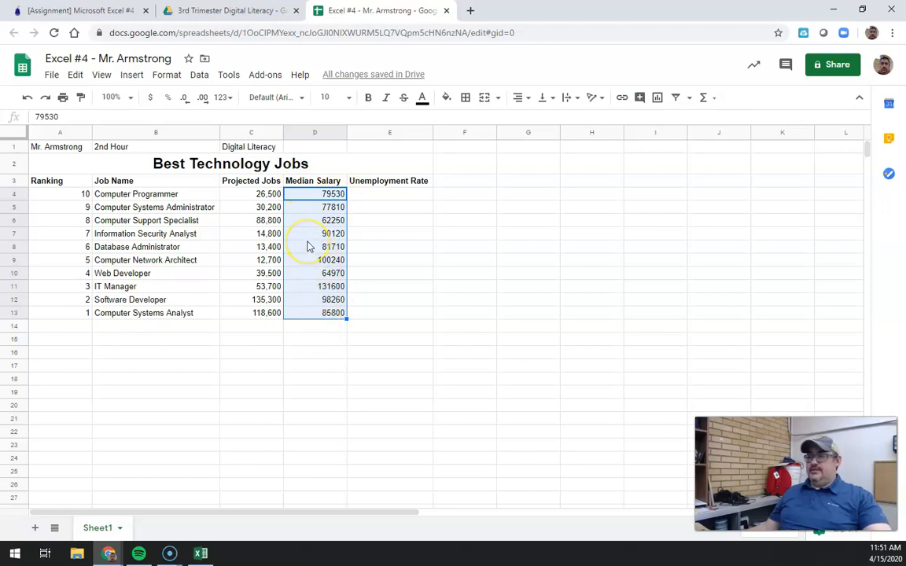
{"action": "left_click", "coordinate": [73, 10]}
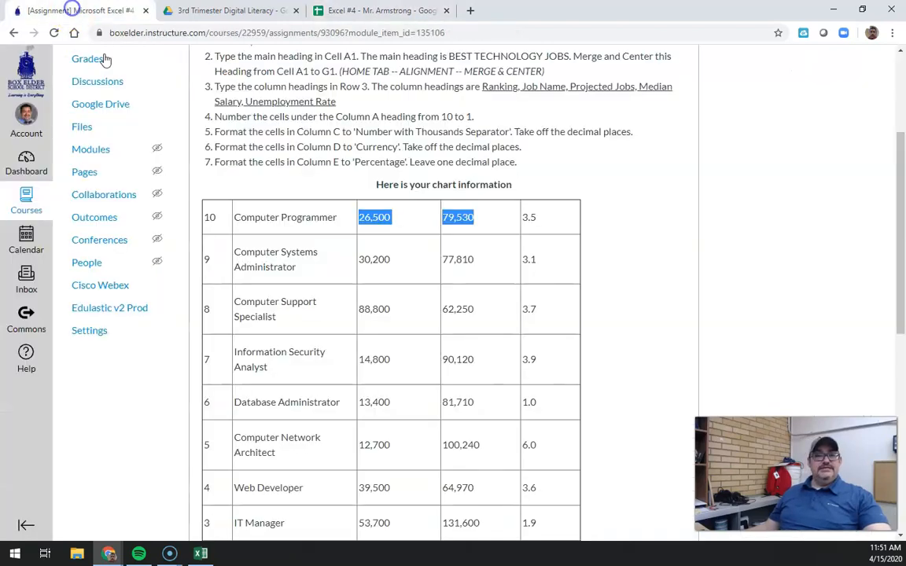
{"action": "left_click", "coordinate": [411, 215]}
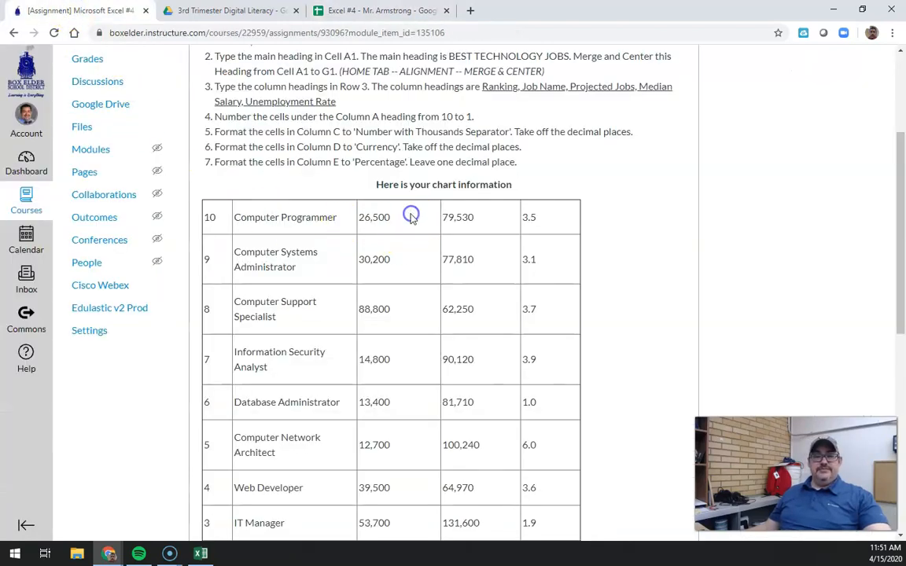
{"action": "left_click_drag", "start_coordinate": [356, 131], "coordinate": [398, 131]}
{"action": "left_click", "coordinate": [419, 131]}
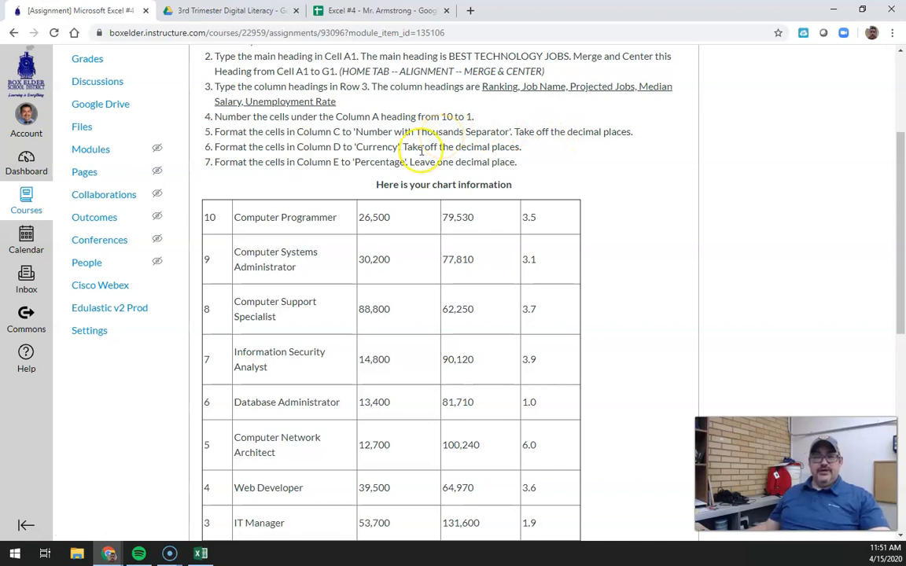
{"action": "left_click", "coordinate": [343, 12]}
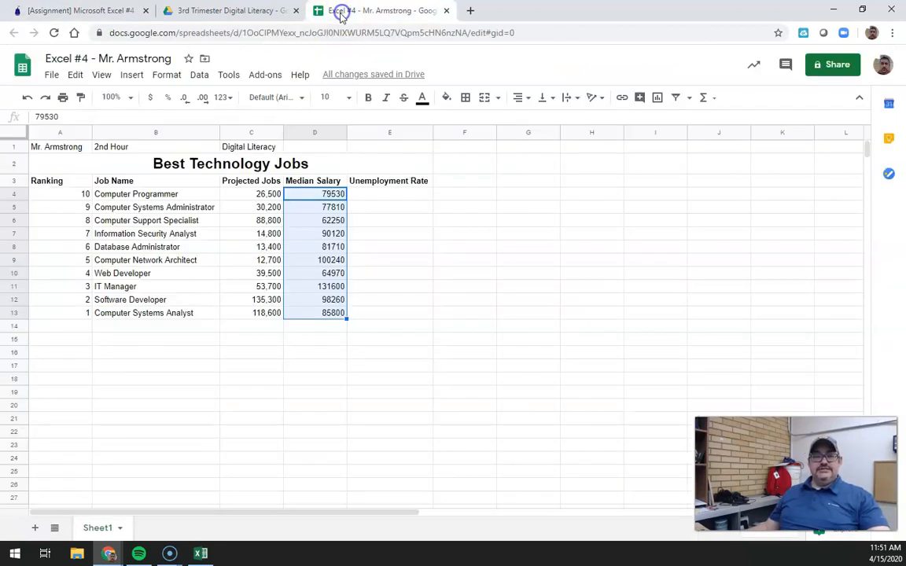
{"action": "left_click", "coordinate": [152, 99]}
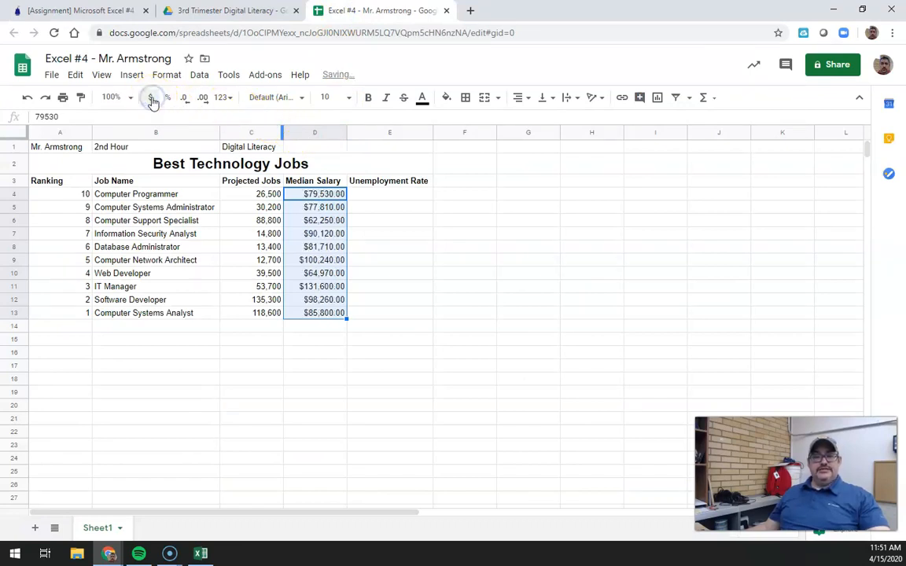
{"action": "left_click", "coordinate": [184, 99]}
{"action": "left_click", "coordinate": [184, 99]}
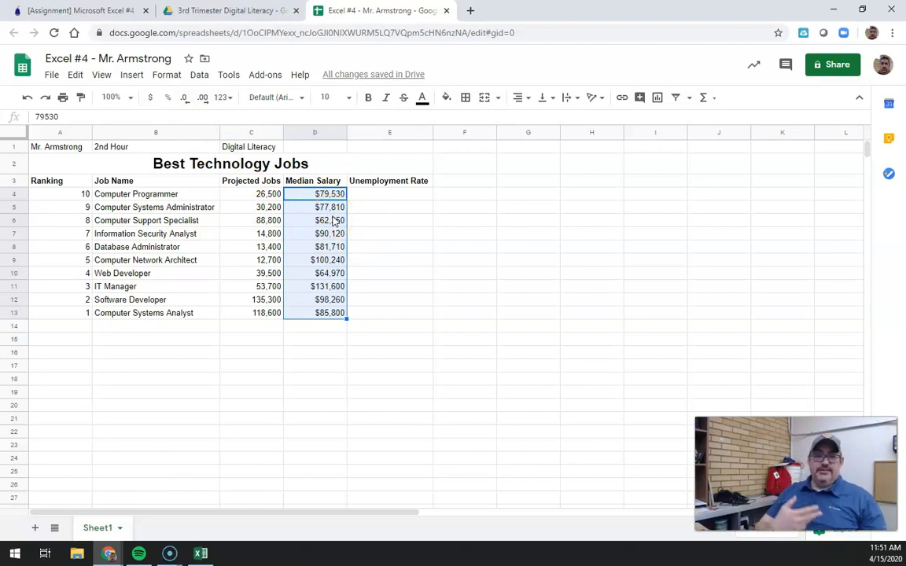
Enter the Computer Programmer unemployment rate 3.5 from the assignment in cell E4 and format cells E4 to E13 as percent.
{"action": "left_click", "coordinate": [375, 194]}
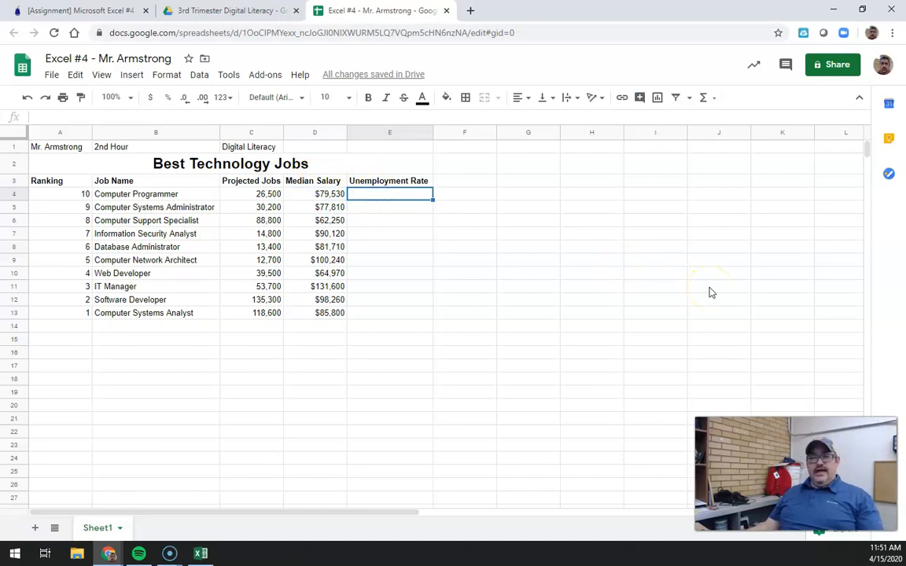
{"action": "left_click", "coordinate": [71, 10]}
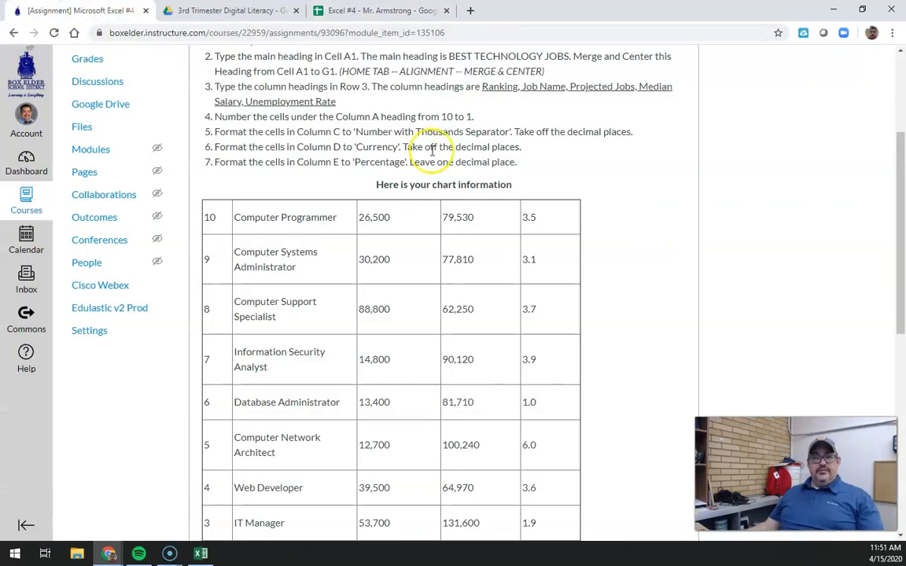
{"action": "left_click_drag", "start_coordinate": [524, 217], "coordinate": [535, 217]}
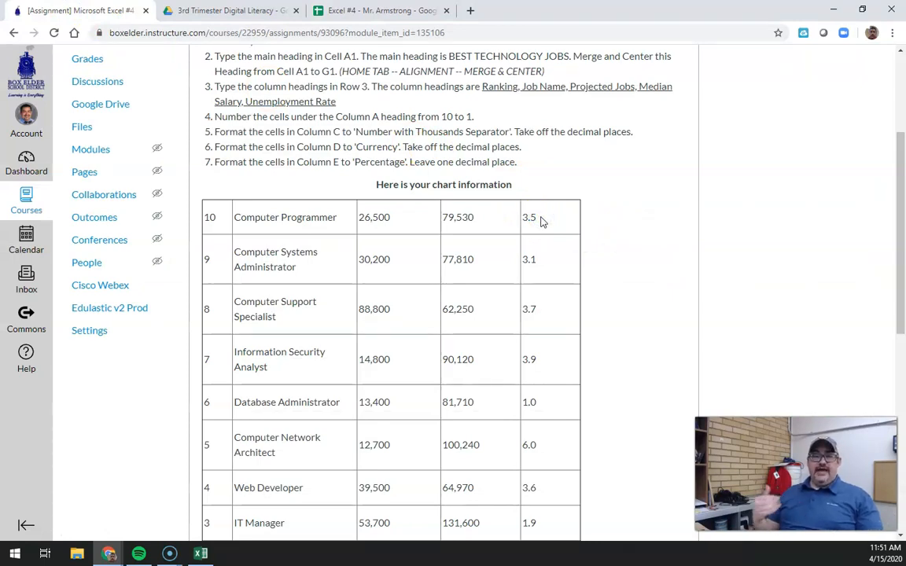
{"action": "left_click", "coordinate": [347, 11]}
{"action": "type", "text": "3.5"}
{"action": "key", "text": "Return"}
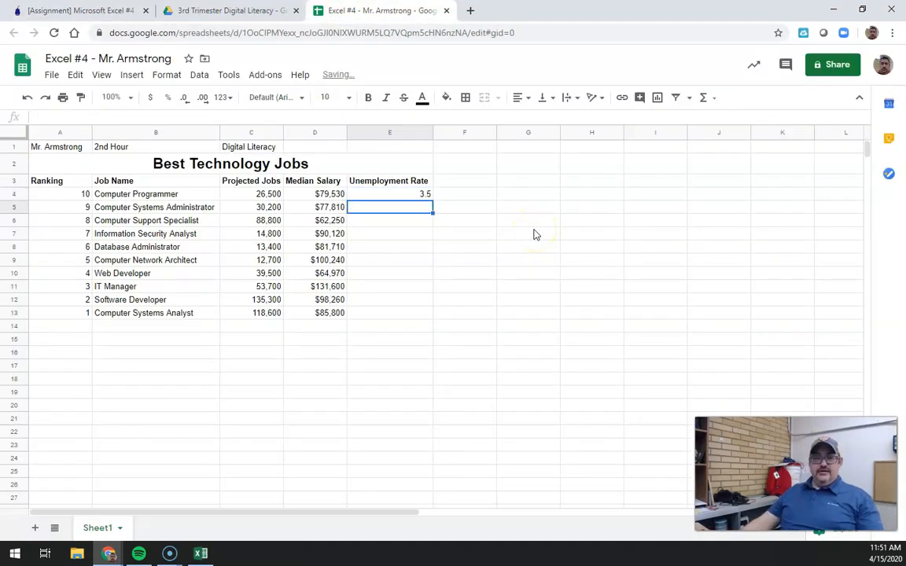
{"action": "left_click_drag", "start_coordinate": [404, 194], "coordinate": [394, 314]}
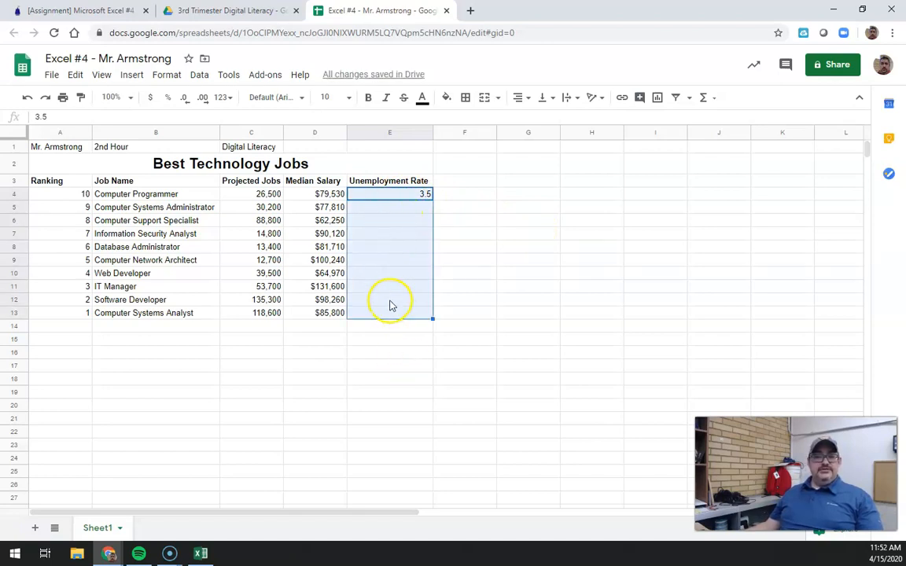
{"action": "left_click", "coordinate": [167, 101]}
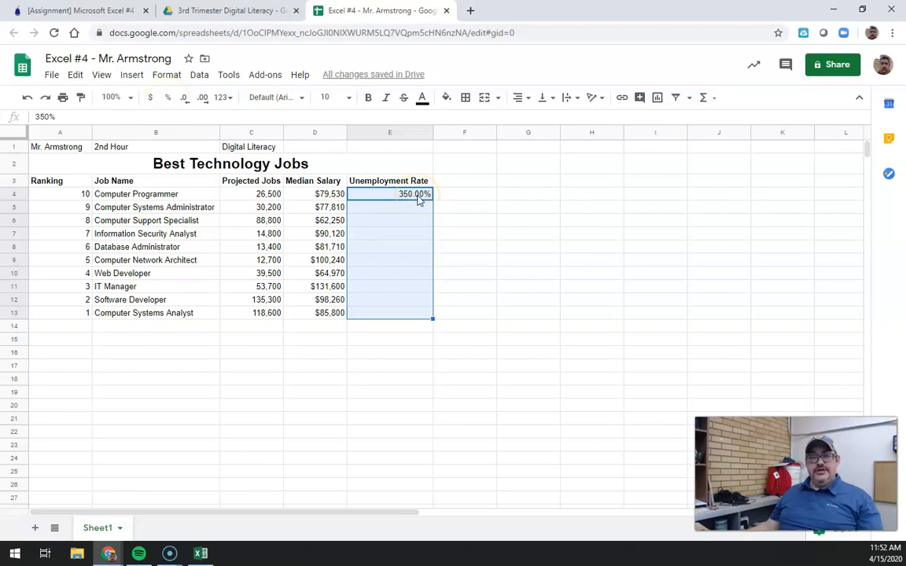
Re-enter the unemployment rate in cell E4 as 3.5% and set cells E4 to E13 to one decimal place.
{"action": "left_click", "coordinate": [100, 13]}
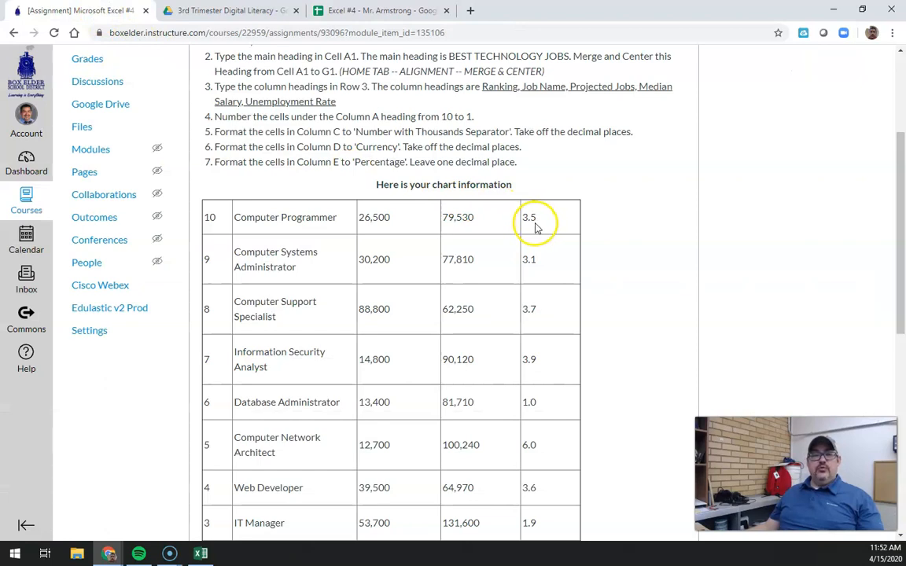
{"action": "left_click", "coordinate": [378, 11]}
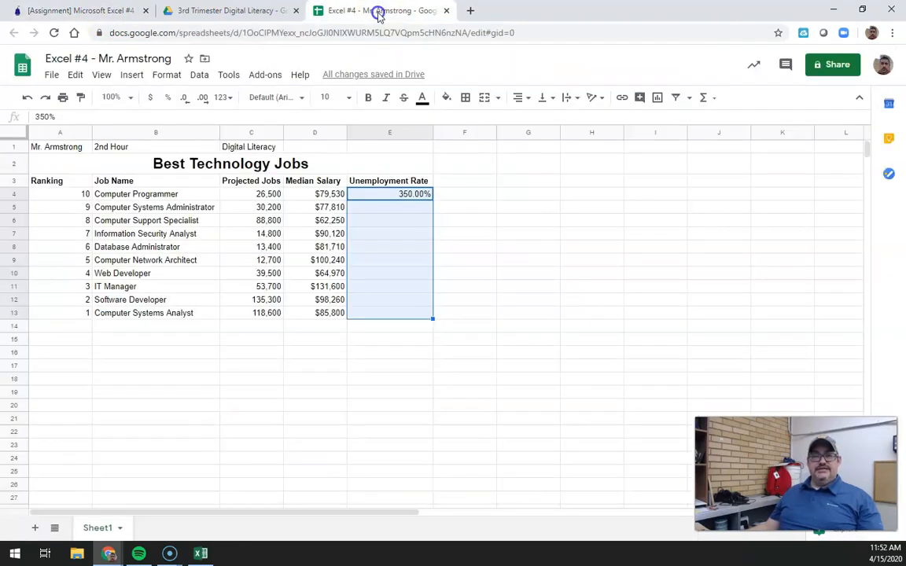
{"action": "left_click", "coordinate": [415, 200]}
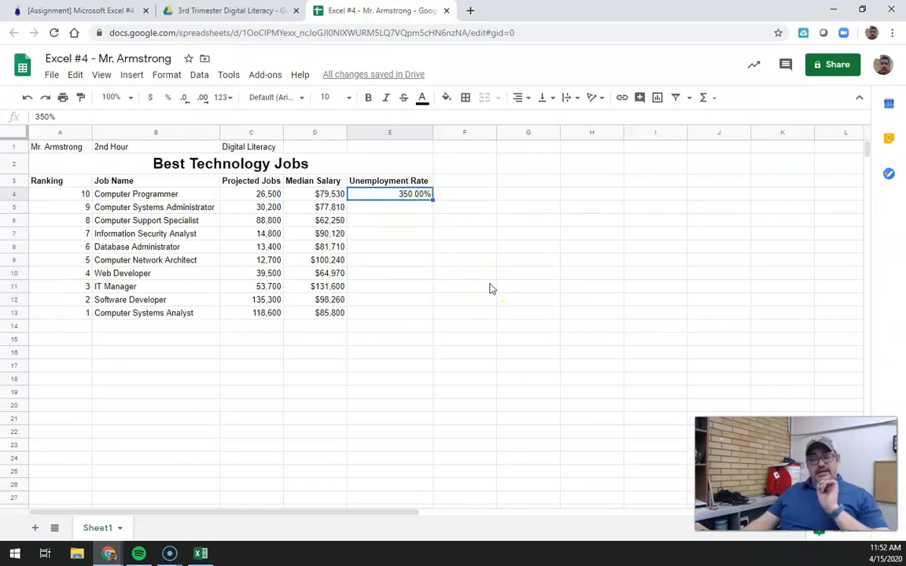
{"action": "type", "text": "3.5"}
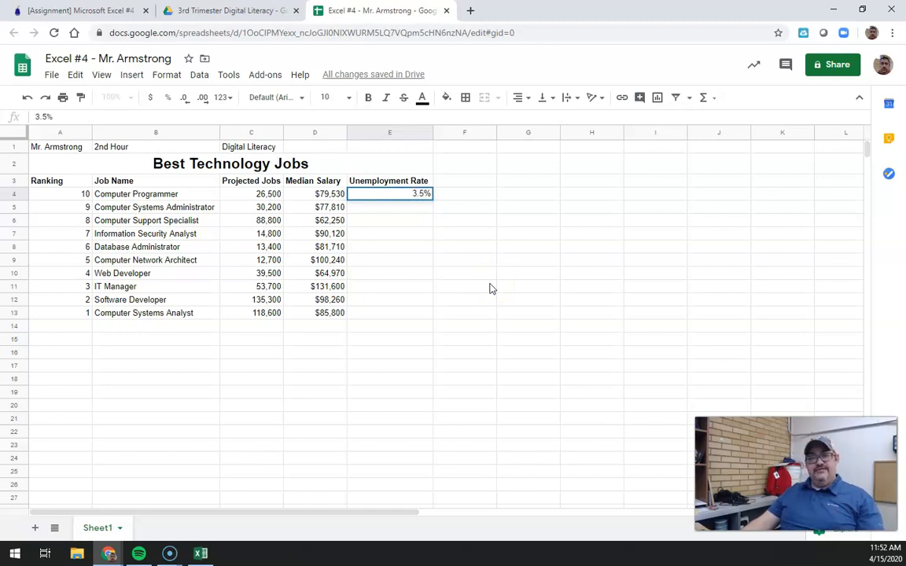
{"action": "key", "text": "Return"}
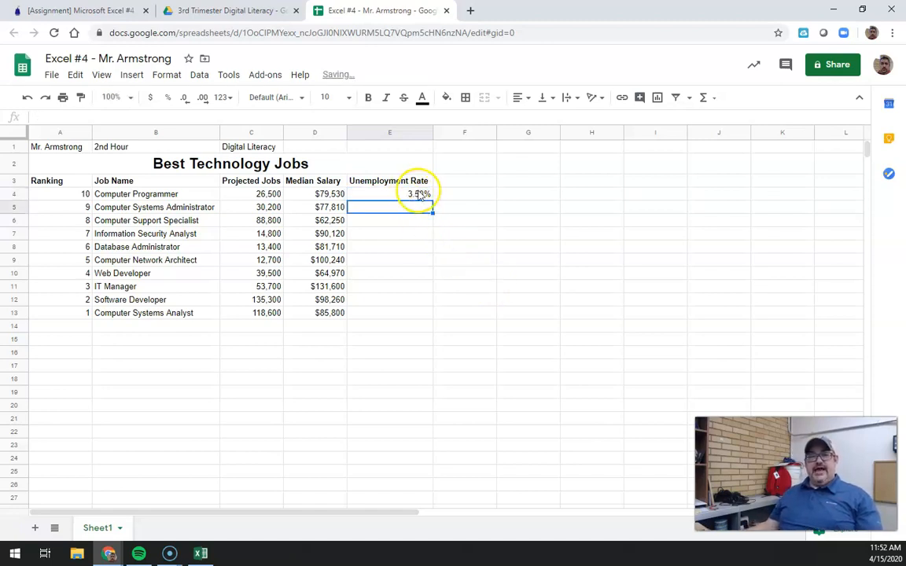
{"action": "left_click_drag", "start_coordinate": [393, 195], "coordinate": [391, 315]}
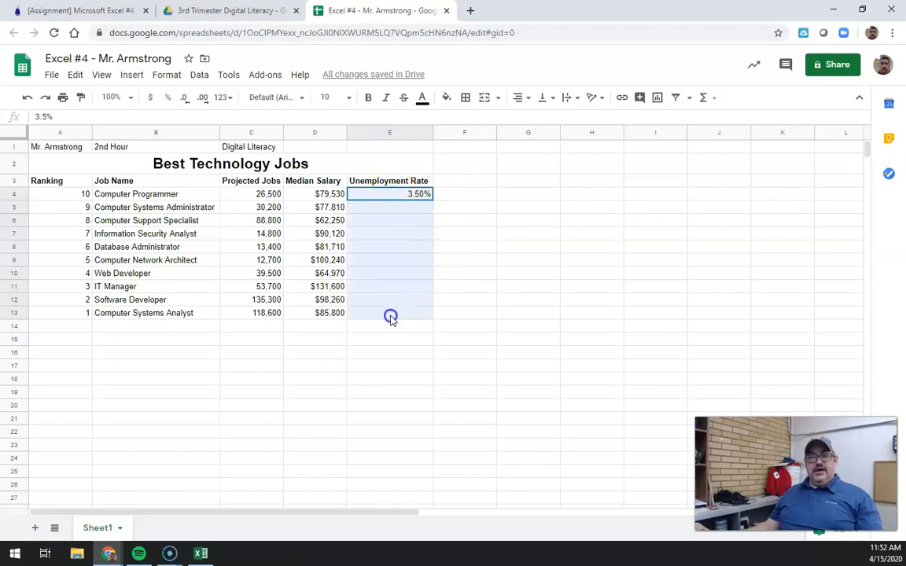
{"action": "left_click", "coordinate": [184, 99]}
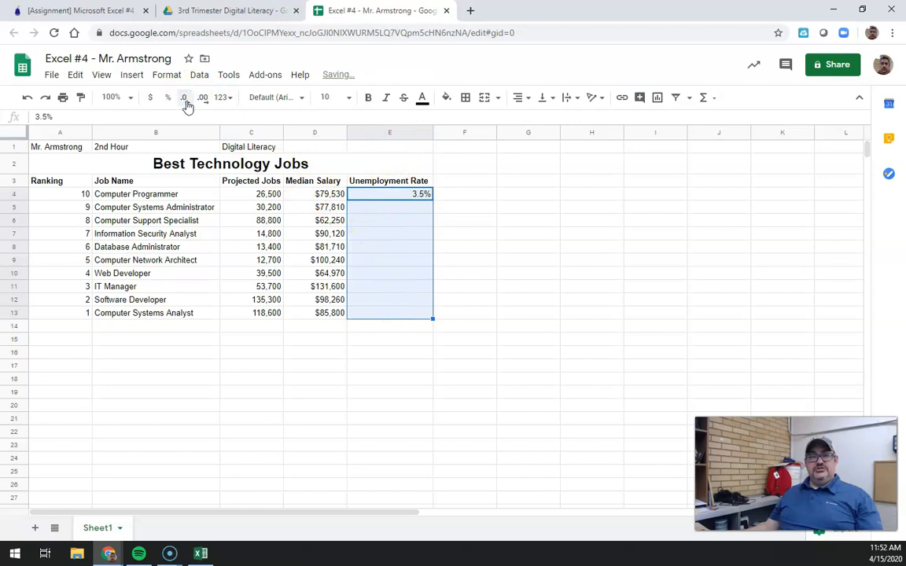
Enter the unemployment rates 3.1%, 3.7% and 3.9% in cells E5 to E7.
{"action": "left_click", "coordinate": [393, 204]}
{"action": "type", "text": "3"}
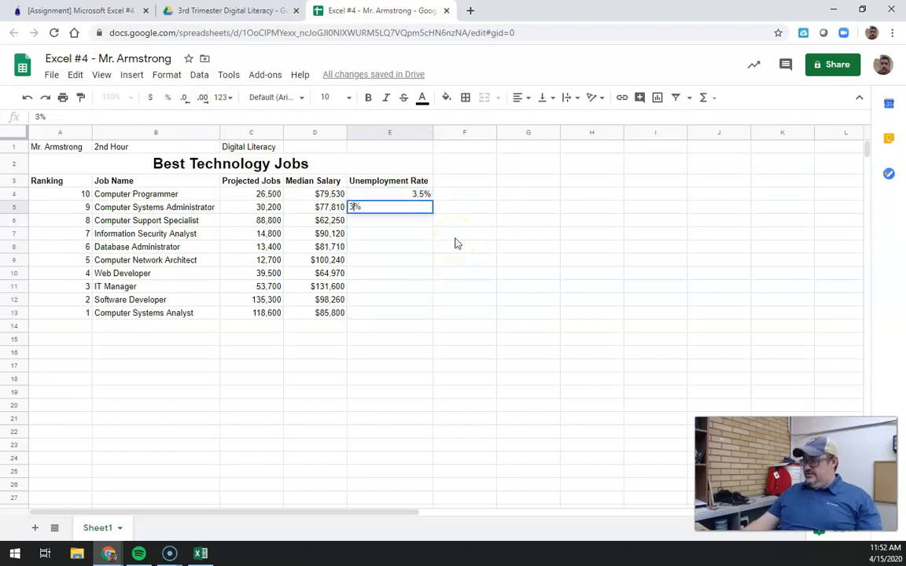
{"action": "type", "text": ".1"}
{"action": "key", "text": "Return"}
{"action": "type", "text": "3.7"}
{"action": "key", "text": "Return"}
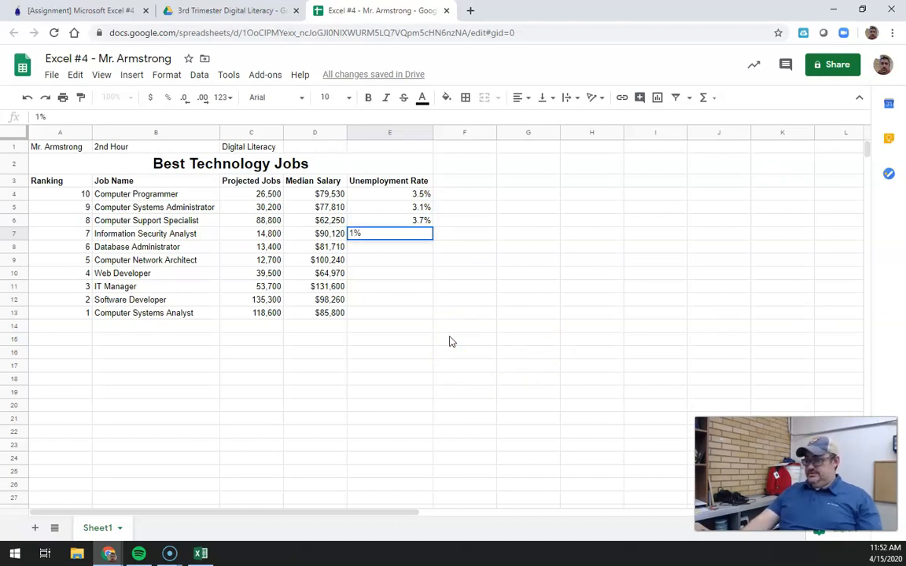
{"action": "key", "text": "Return"}
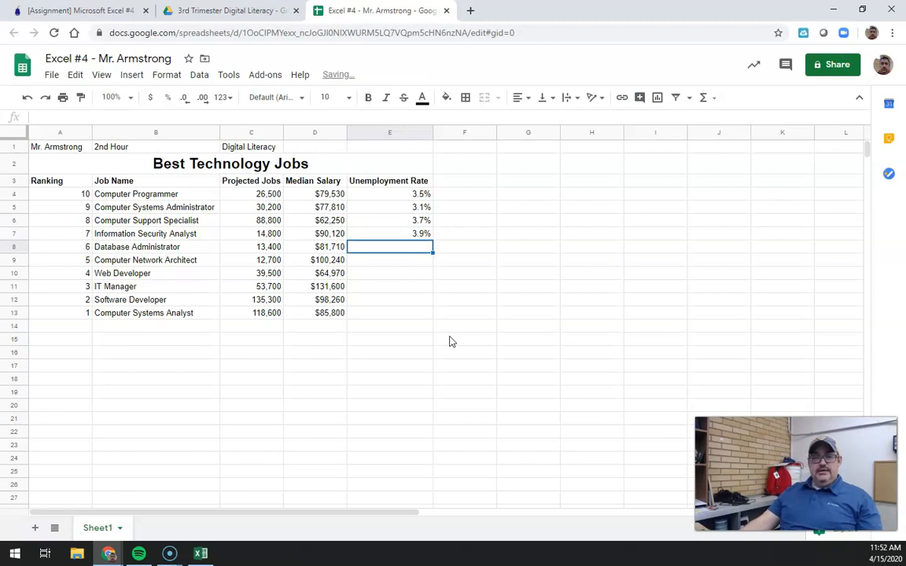
Enter the remaining unemployment rates 1.0%, 6.0%, 3.6%, 1.9%, 2.0% and 2.4% in cells E8 to E13.
{"action": "type", "text": "1.0"}
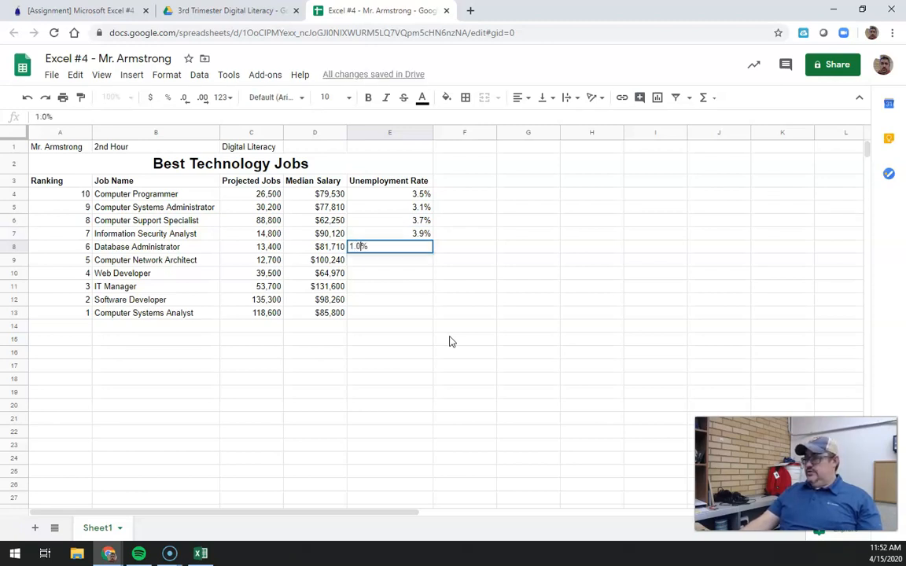
{"action": "key", "text": "Return"}
{"action": "type", "text": "6."}
{"action": "key", "text": "Return"}
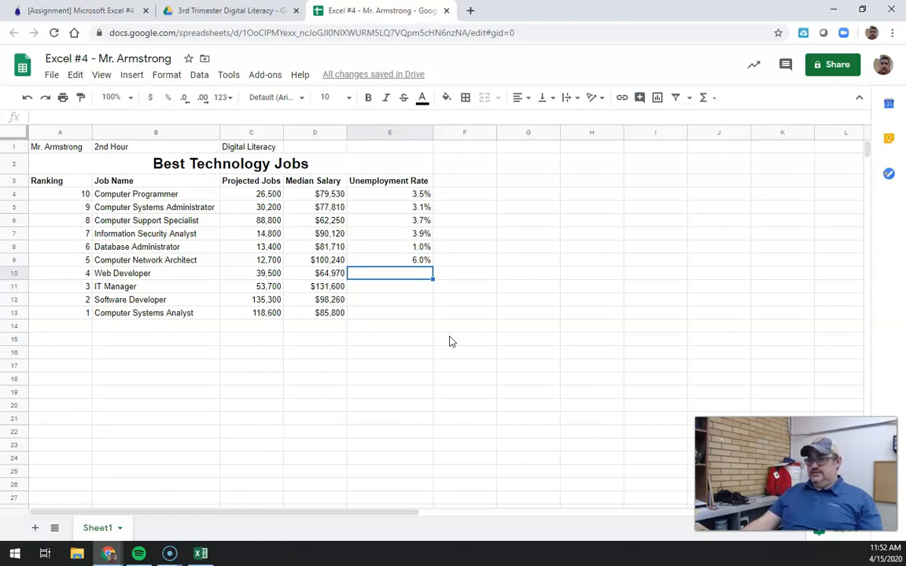
{"action": "key", "text": "Return"}
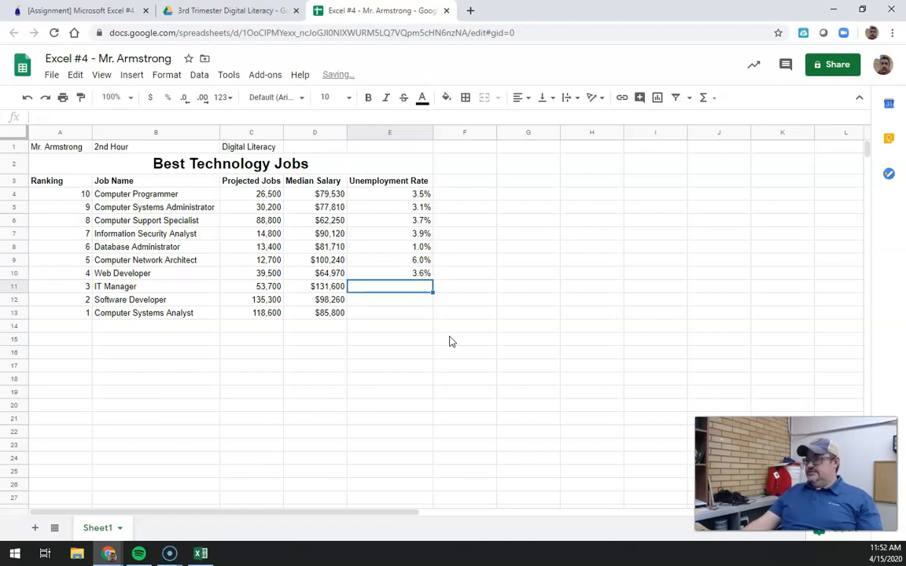
{"action": "key", "text": "Return"}
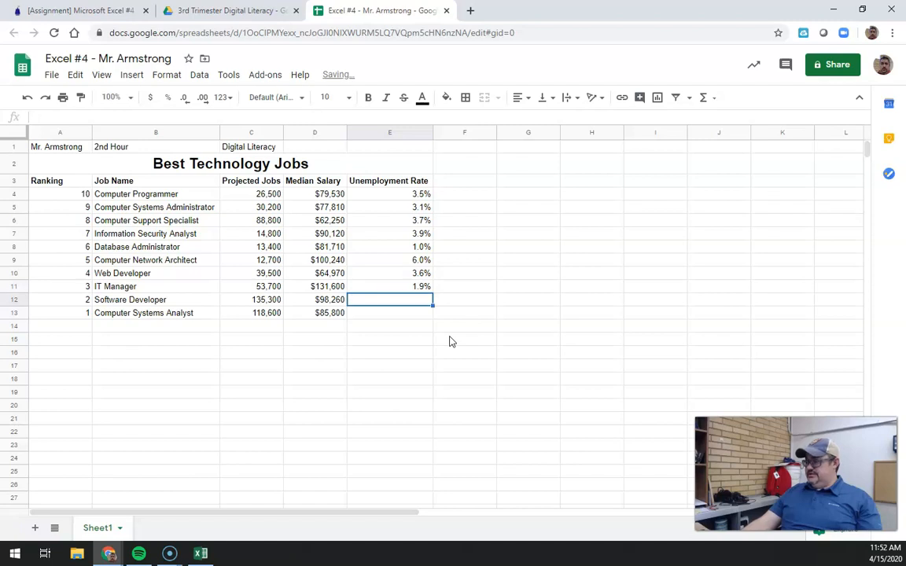
{"action": "key", "text": "Return"}
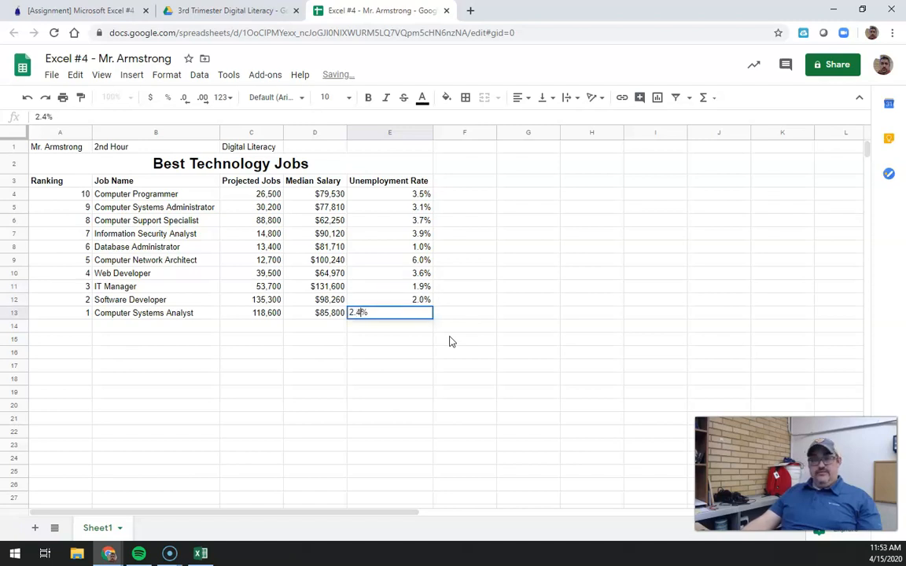
{"action": "type", "text": "2.4"}
{"action": "key", "text": "Return"}
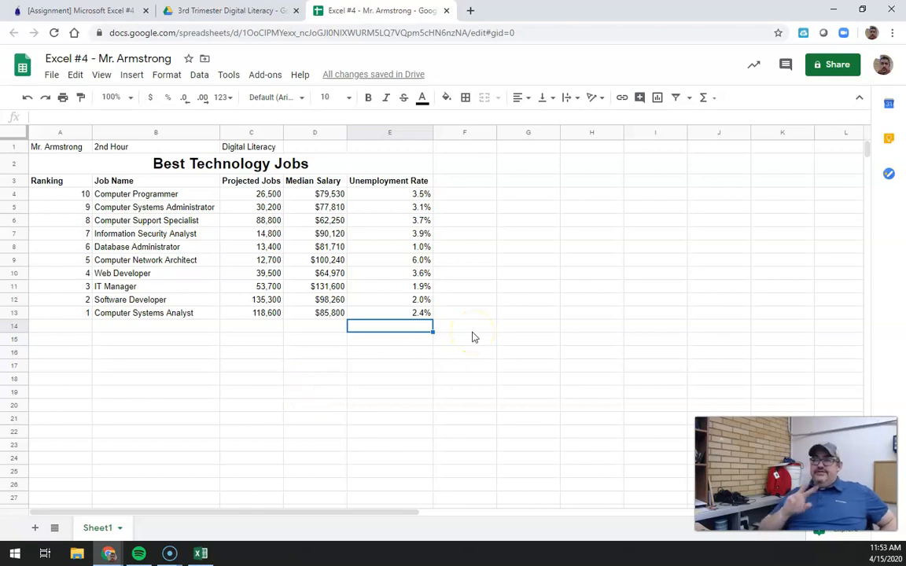
Read the assignment's chart directions for the columns the bar chart must use and return to the spreadsheet.
{"action": "left_click", "coordinate": [65, 11]}
{"action": "scroll", "coordinate": [443, 300], "scroll_direction": "down", "scroll_amount": 2}
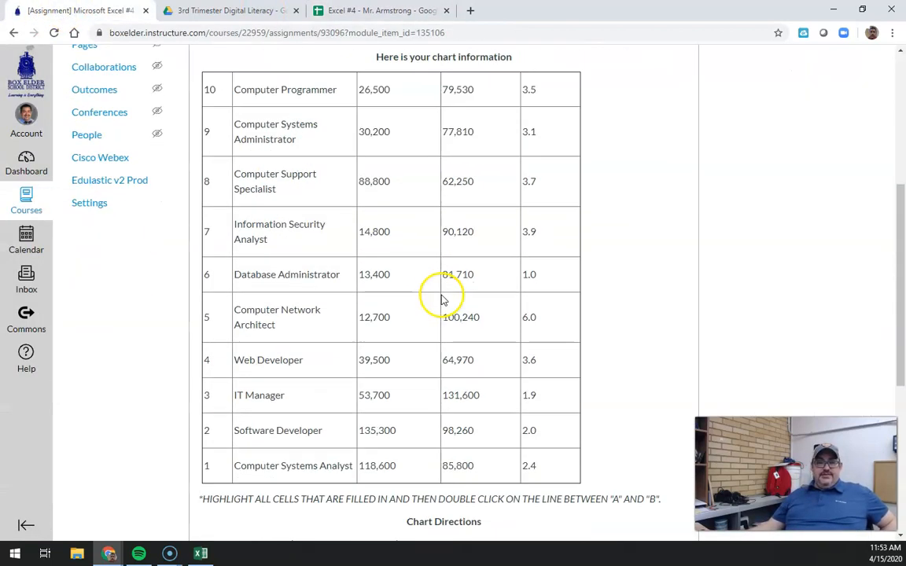
{"action": "scroll", "coordinate": [442, 299], "scroll_direction": "down", "scroll_amount": 4}
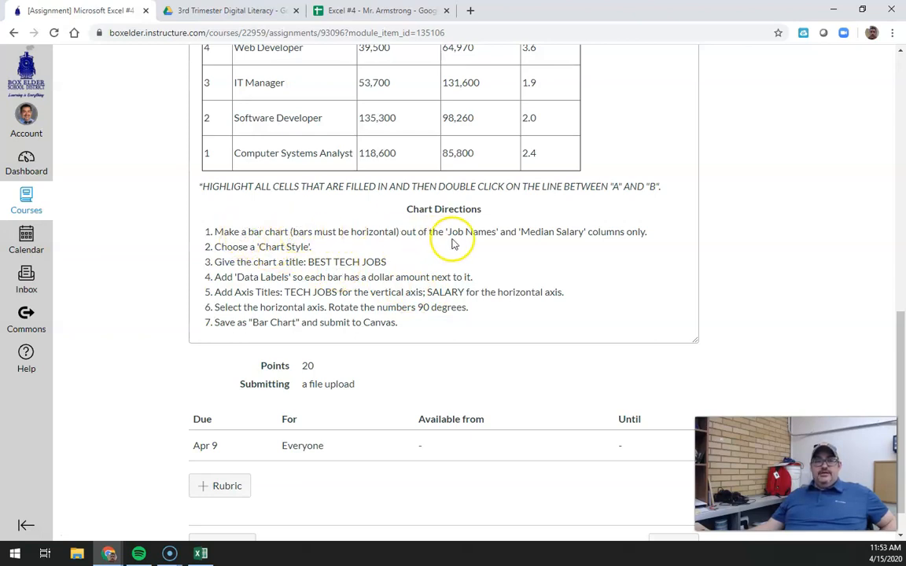
{"action": "left_click_drag", "start_coordinate": [448, 231], "coordinate": [586, 228]}
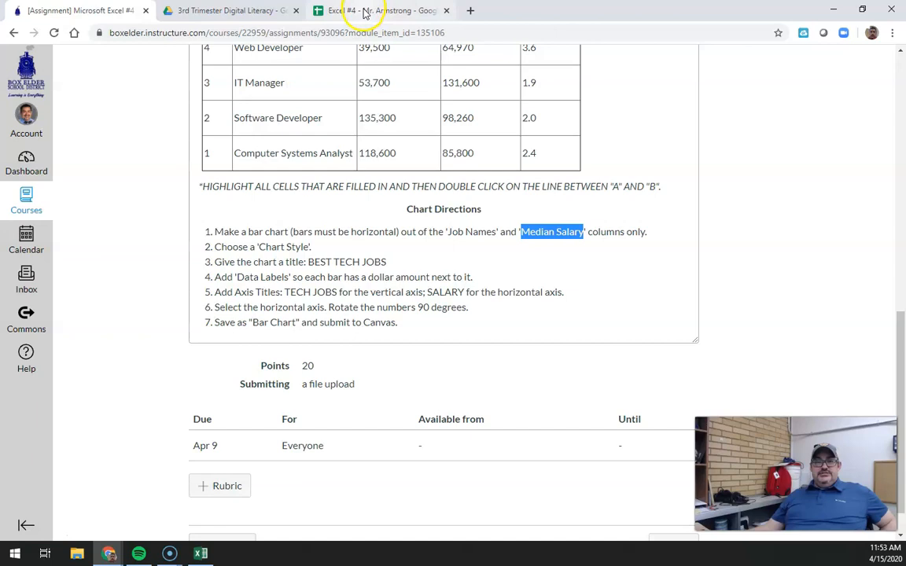
{"action": "left_click", "coordinate": [362, 12]}
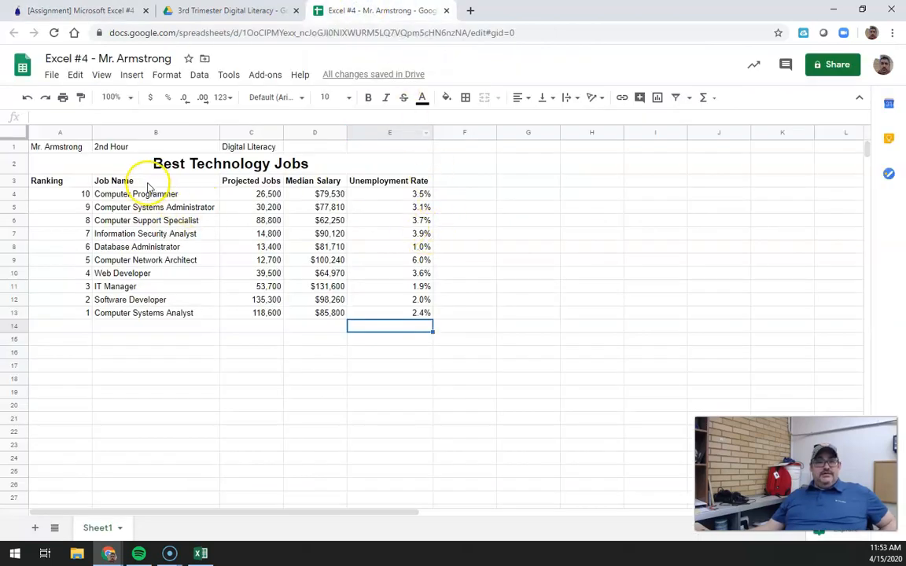
{"action": "left_click_drag", "start_coordinate": [146, 184], "coordinate": [153, 311]}
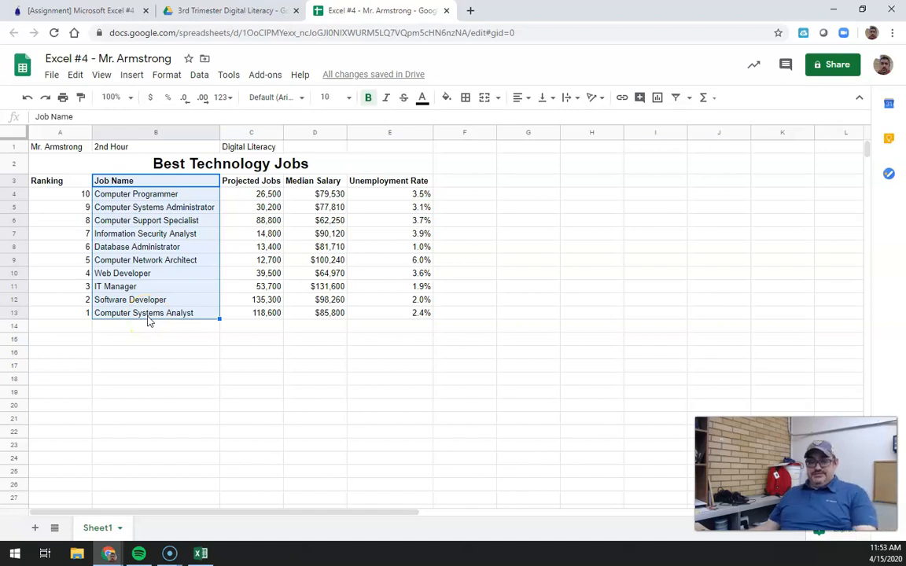
{"action": "left_click", "coordinate": [304, 182], "text": "ctrl"}
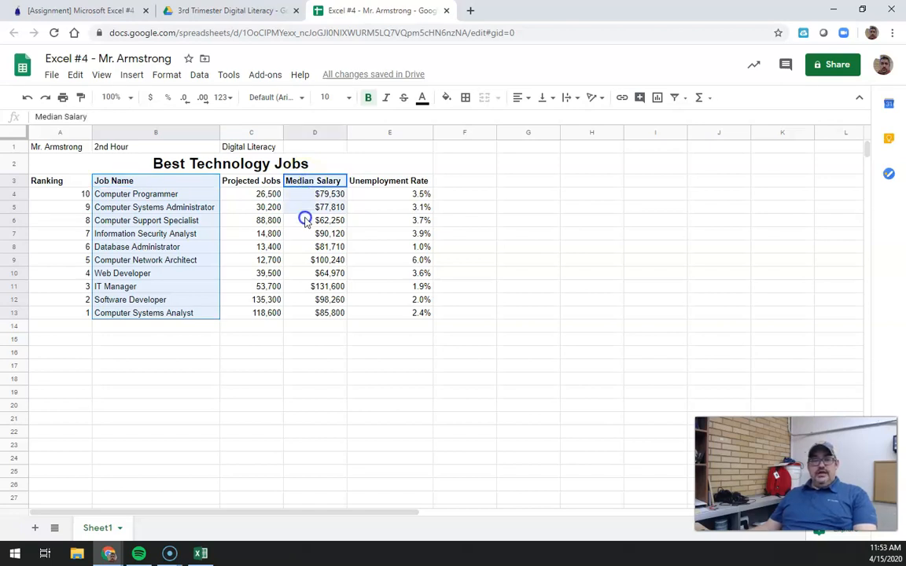
{"action": "left_click_drag", "start_coordinate": [305, 303], "coordinate": [306, 316]}
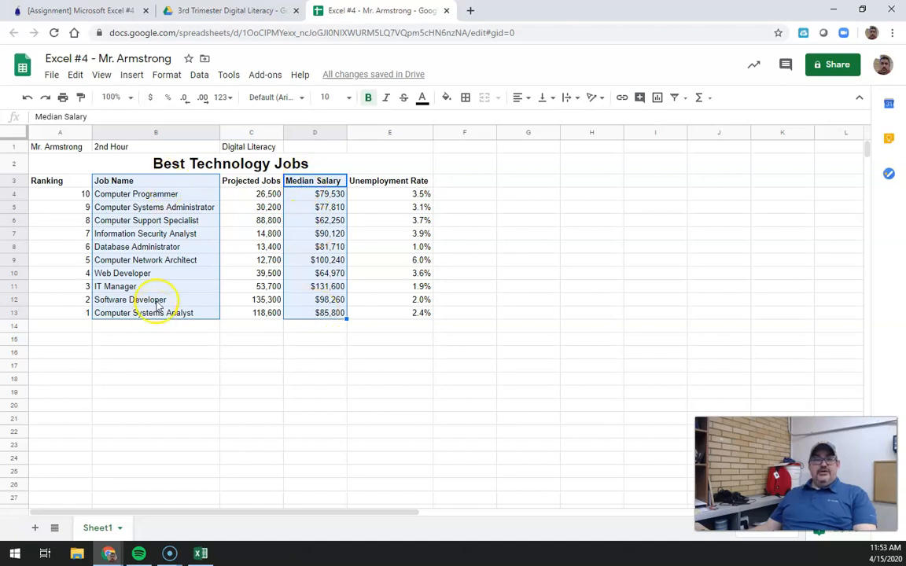
{"action": "left_click", "coordinate": [315, 325]}
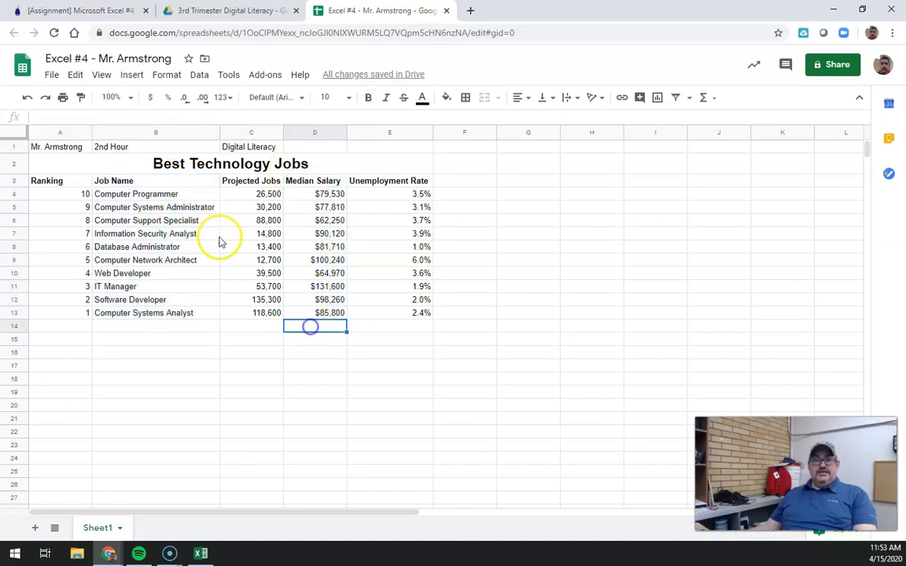
{"action": "left_click", "coordinate": [134, 180]}
{"action": "left_click_drag", "start_coordinate": [281, 192], "coordinate": [319, 312]}
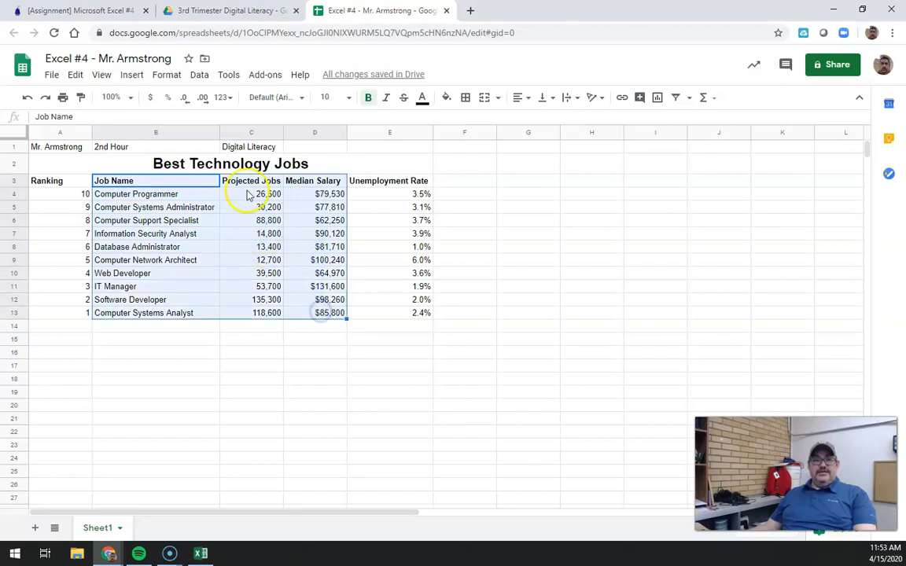
{"action": "left_click", "coordinate": [244, 235]}
Insert a chart from the Job Name cells B3 to B13 and the Median Salary cells D3 to D13 only.
{"action": "left_click_drag", "start_coordinate": [141, 185], "coordinate": [155, 316]}
{"action": "left_click_drag", "start_coordinate": [299, 187], "coordinate": [318, 313]}
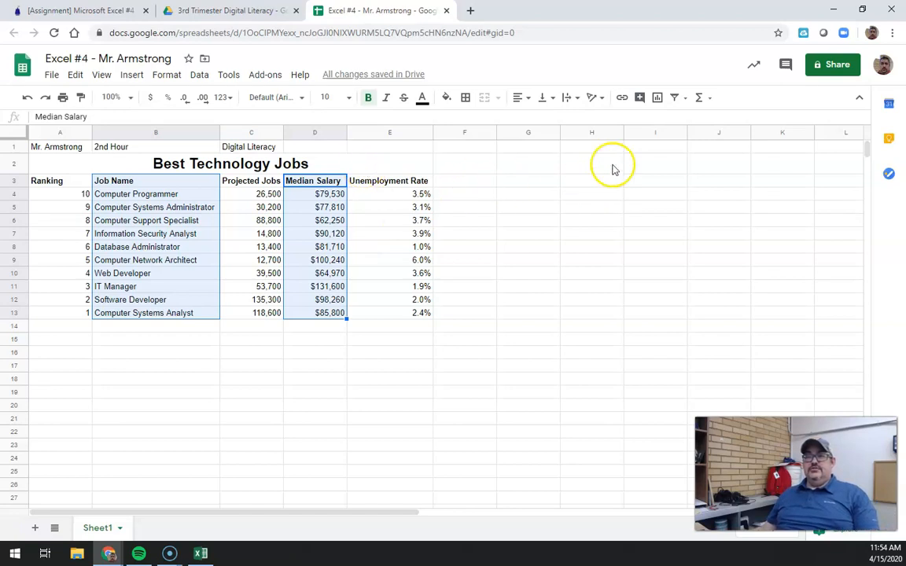
{"action": "left_click", "coordinate": [659, 99]}
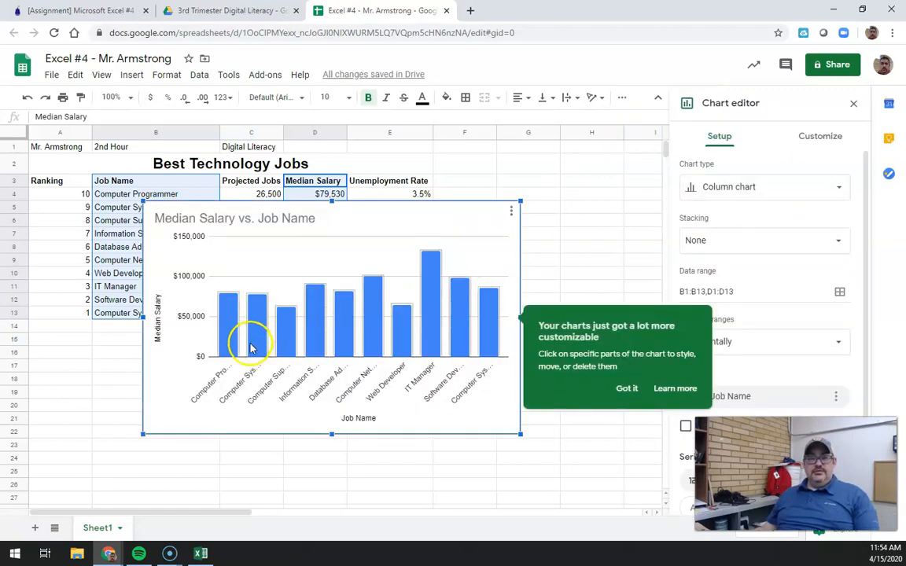
Dismiss the chart customization tip and change the chart type to a horizontal Bar chart.
{"action": "left_click", "coordinate": [809, 191]}
{"action": "left_click", "coordinate": [626, 388]}
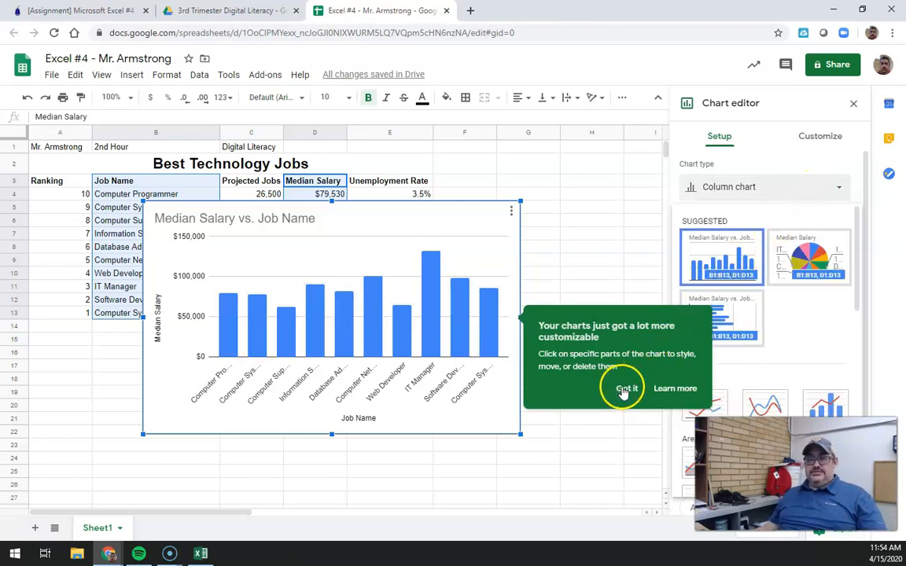
{"action": "left_click", "coordinate": [779, 193]}
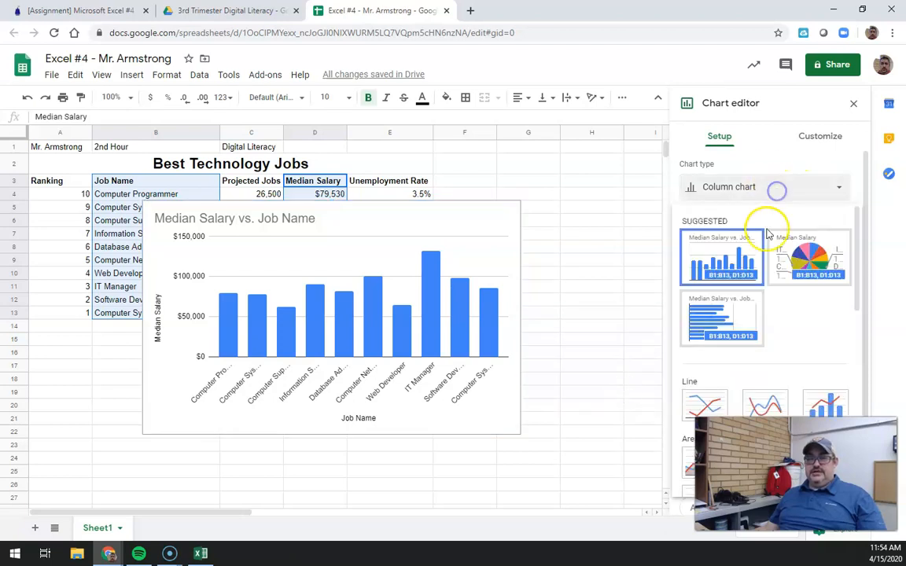
{"action": "scroll", "coordinate": [790, 309], "scroll_direction": "down", "scroll_amount": 3}
{"action": "scroll", "coordinate": [791, 309], "scroll_direction": "down", "scroll_amount": 5}
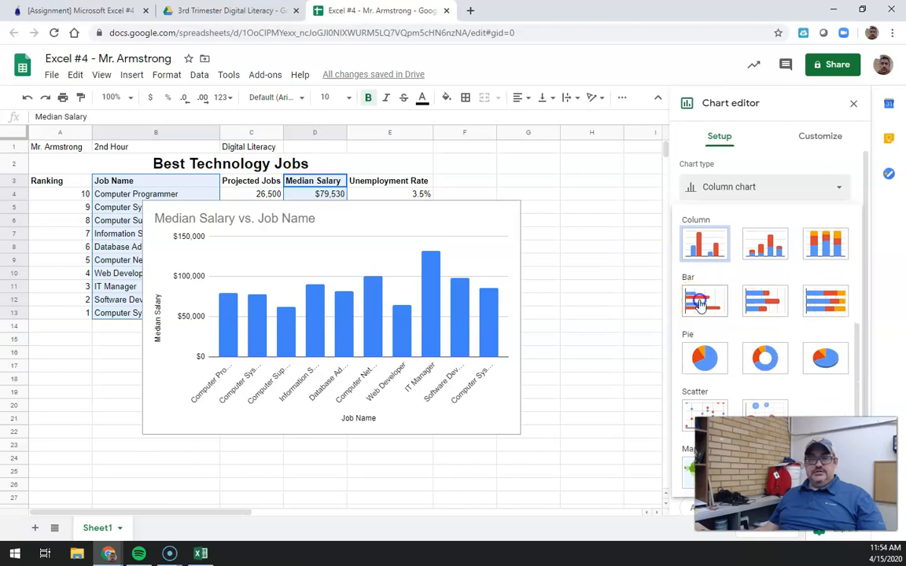
{"action": "left_click", "coordinate": [697, 309]}
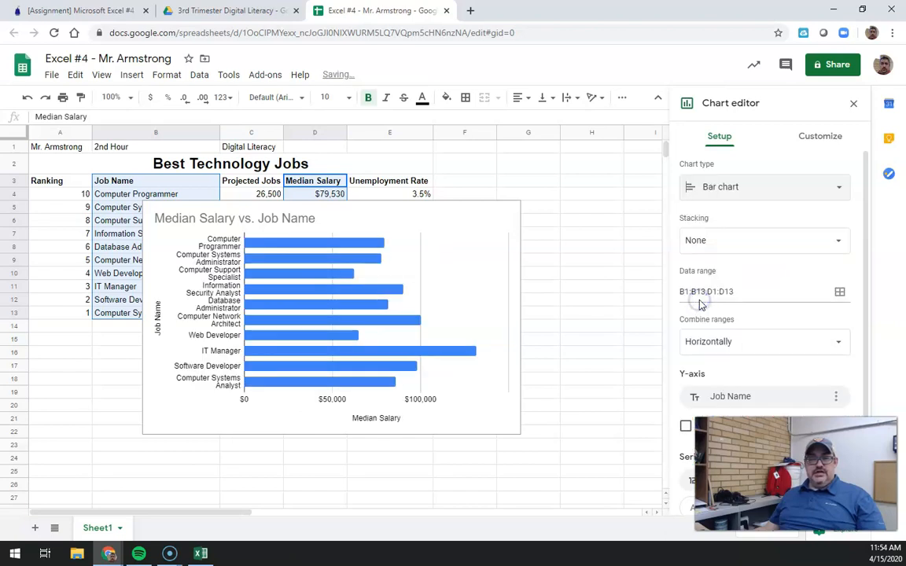
Try the Stacked bar chart type with Standard and 100% stacking, and set the stacking back to None.
{"action": "left_click", "coordinate": [748, 189]}
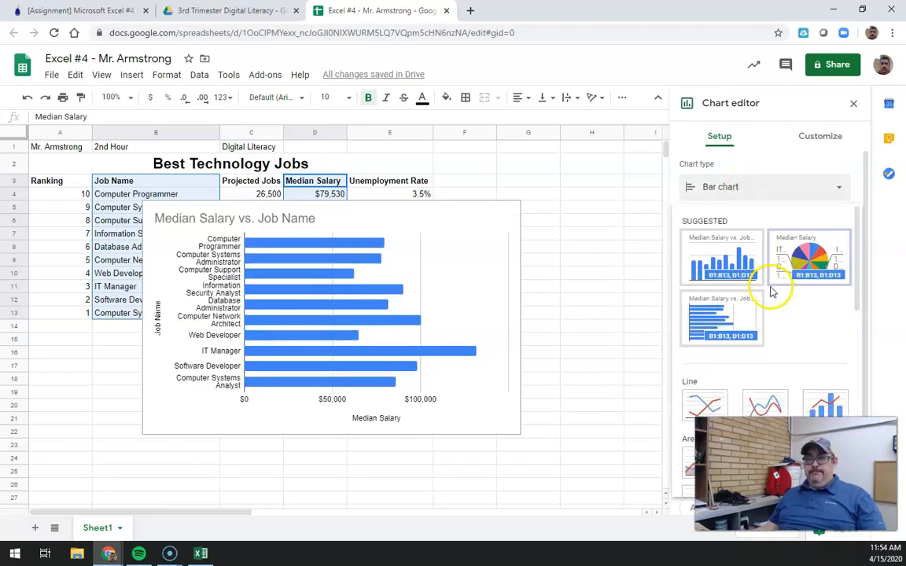
{"action": "scroll", "coordinate": [772, 293], "scroll_direction": "down", "scroll_amount": 5}
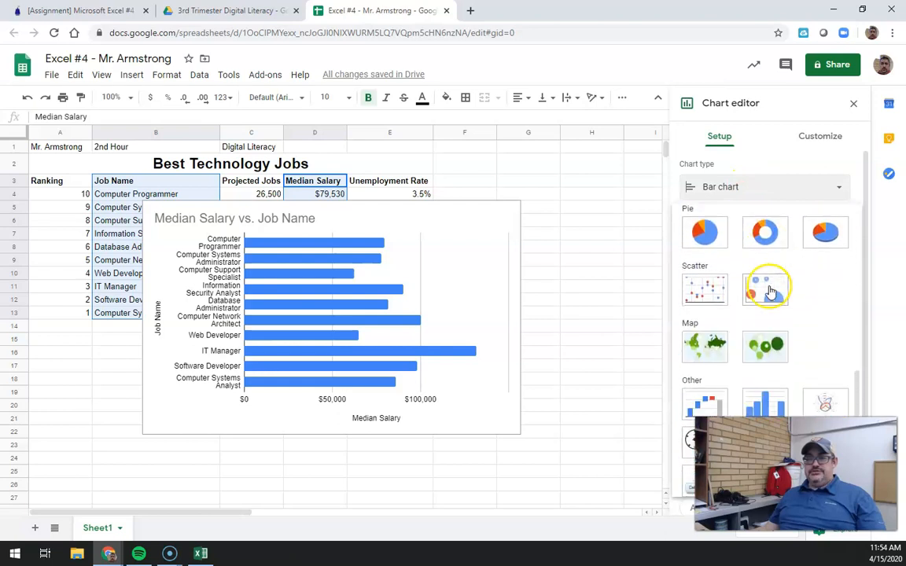
{"action": "scroll", "coordinate": [771, 293], "scroll_direction": "up", "scroll_amount": 3}
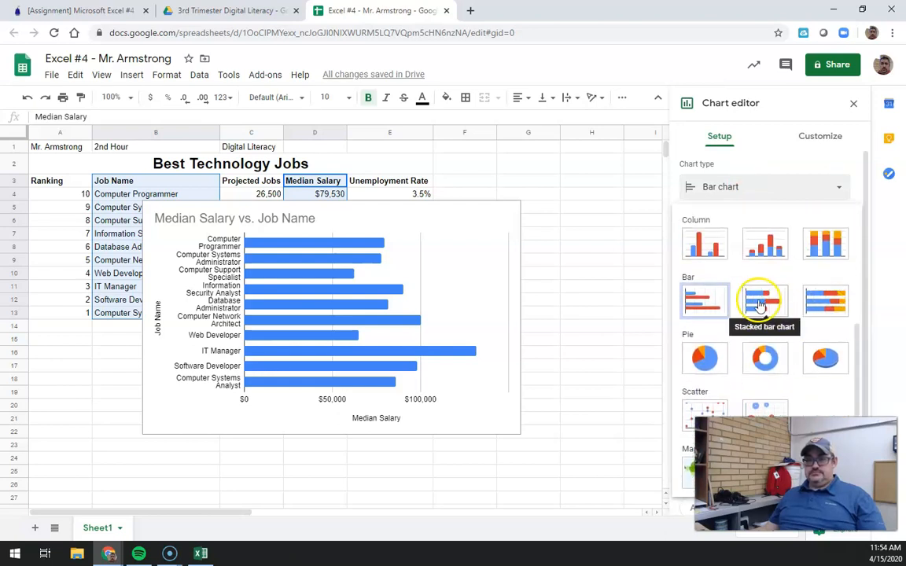
{"action": "left_click", "coordinate": [760, 302]}
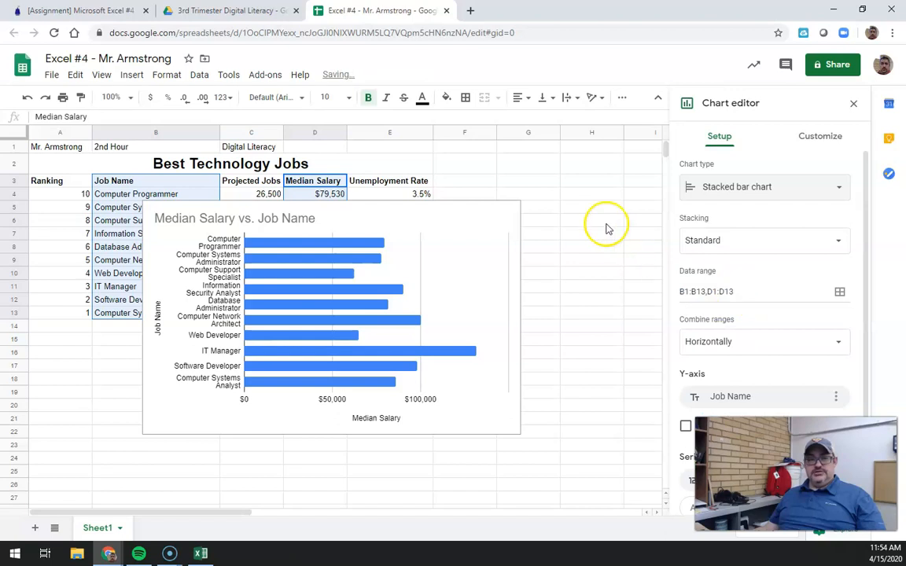
{"action": "left_click", "coordinate": [744, 241]}
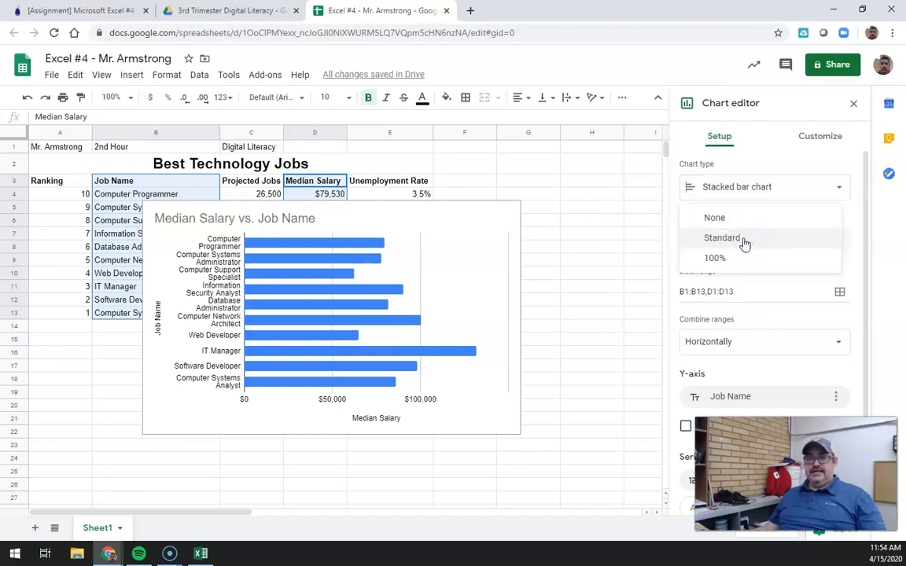
{"action": "left_click", "coordinate": [734, 259]}
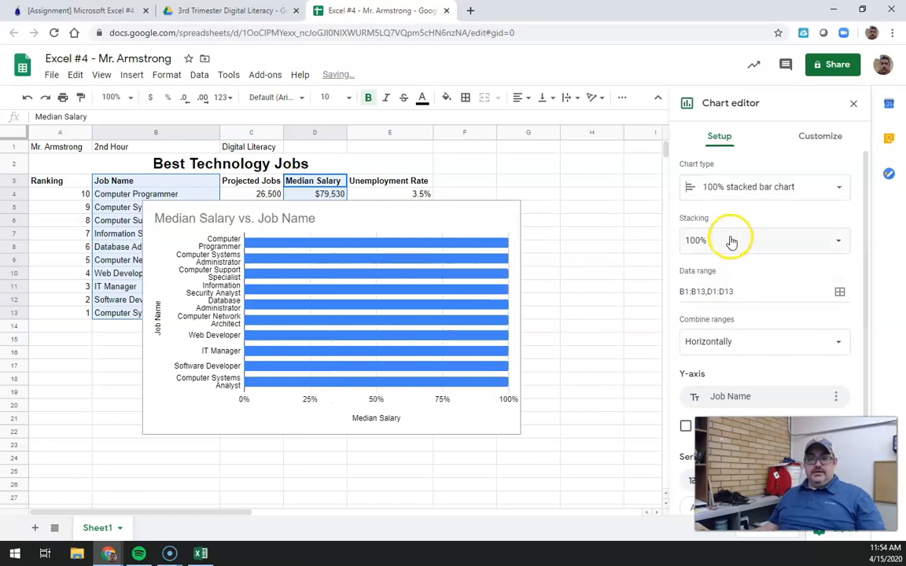
{"action": "left_click", "coordinate": [730, 239]}
{"action": "left_click", "coordinate": [731, 220]}
{"action": "left_click", "coordinate": [729, 236]}
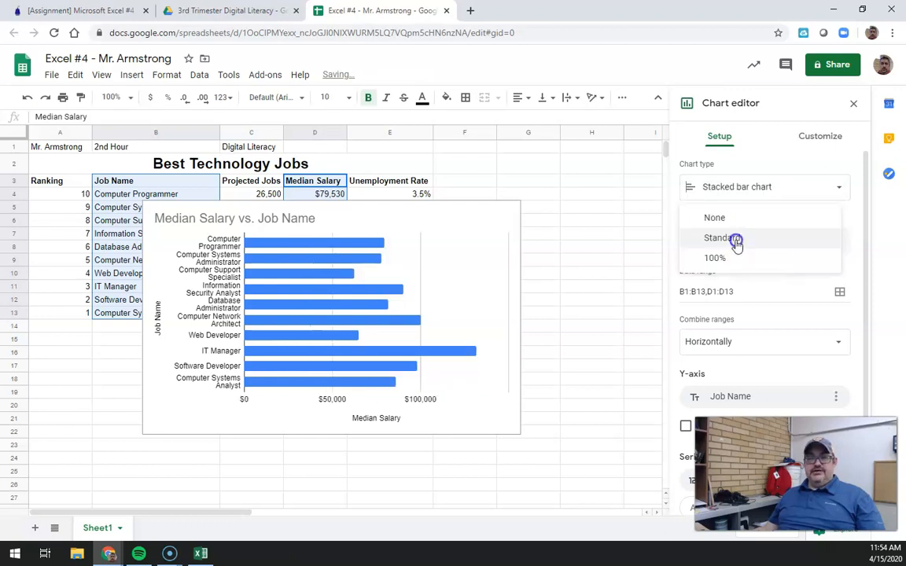
{"action": "left_click", "coordinate": [720, 219]}
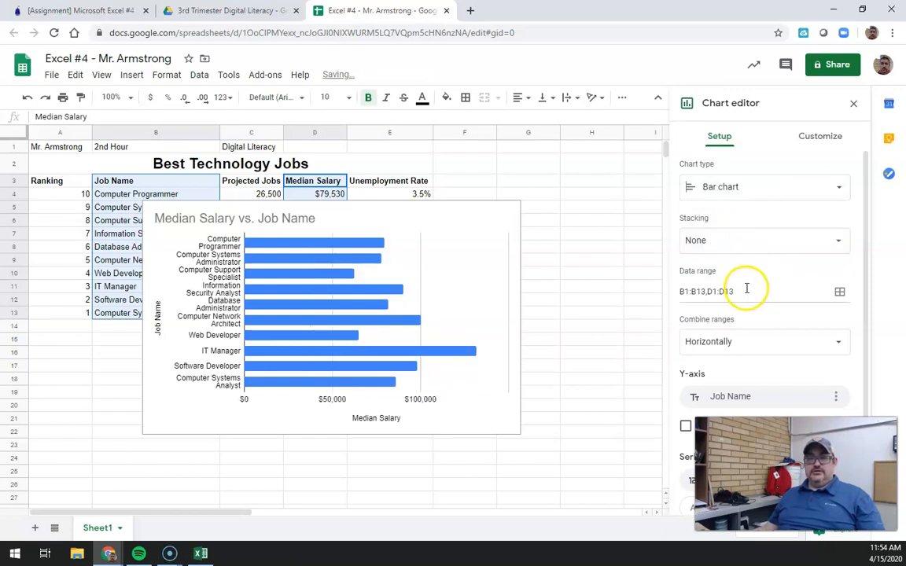
Check the chart's options for combining the data ranges, keeping Horizontally selected.
{"action": "scroll", "coordinate": [716, 272], "scroll_direction": "down", "scroll_amount": 1}
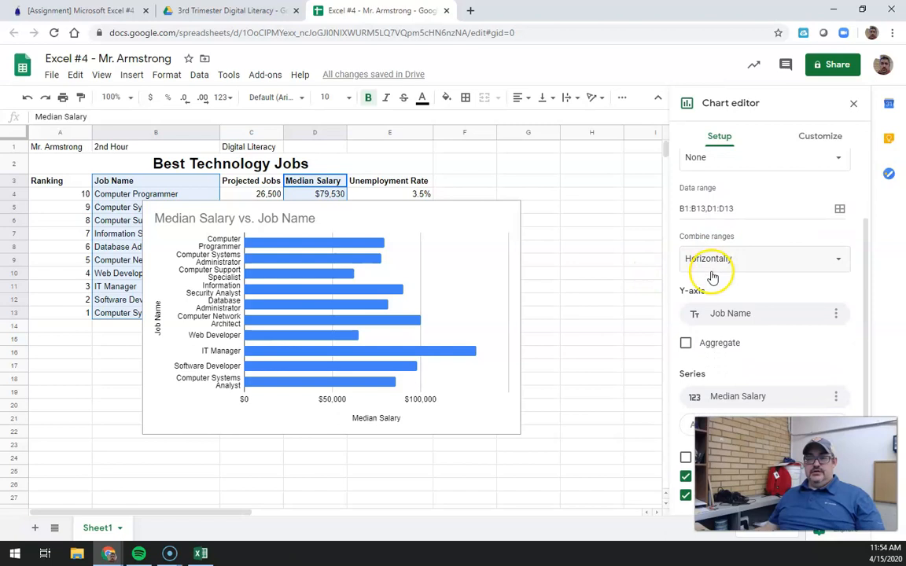
{"action": "left_click", "coordinate": [762, 259]}
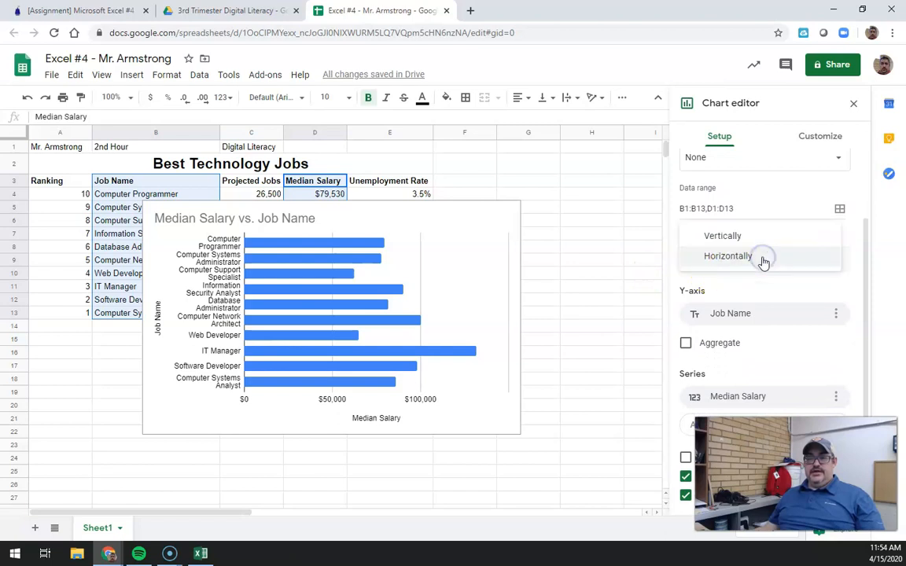
{"action": "left_click", "coordinate": [762, 260]}
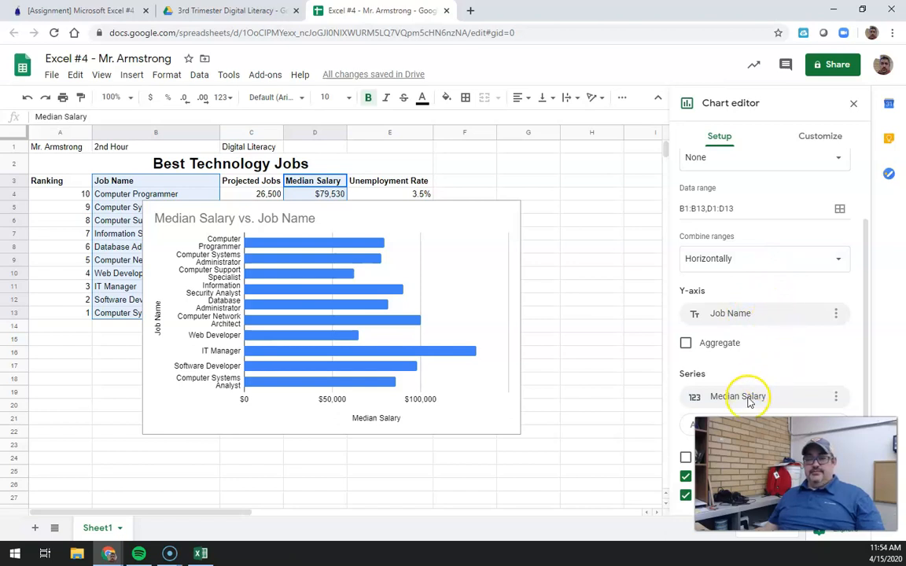
Move the chart directly below the data table, starting at about row 14.
{"action": "key", "text": "alt+p"}
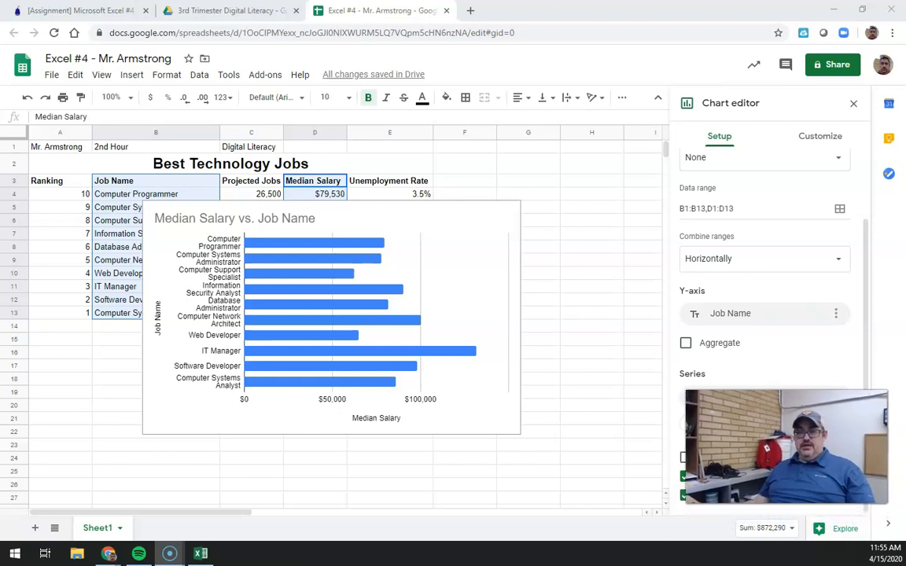
{"action": "left_click", "coordinate": [211, 228]}
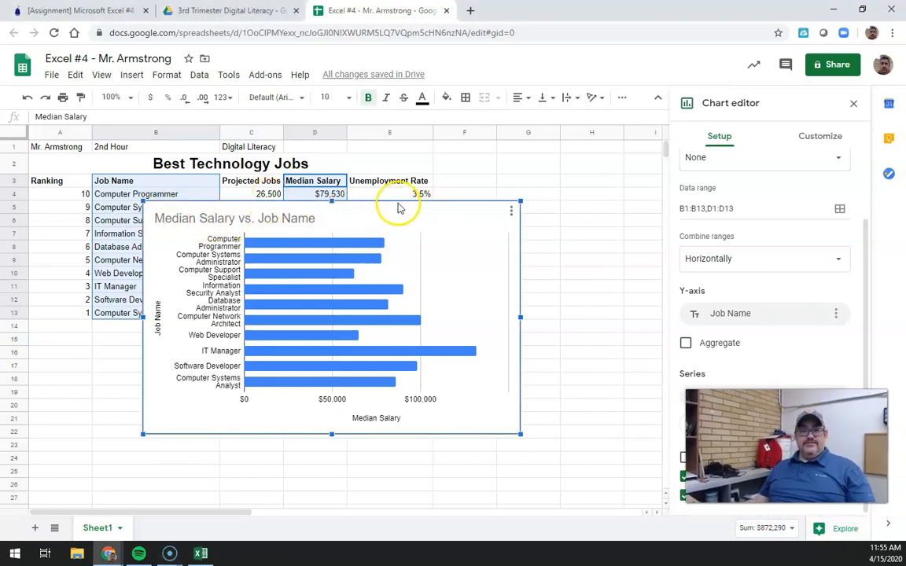
{"action": "left_click_drag", "start_coordinate": [398, 203], "coordinate": [298, 324]}
{"action": "scroll", "coordinate": [496, 257], "scroll_direction": "down", "scroll_amount": 3}
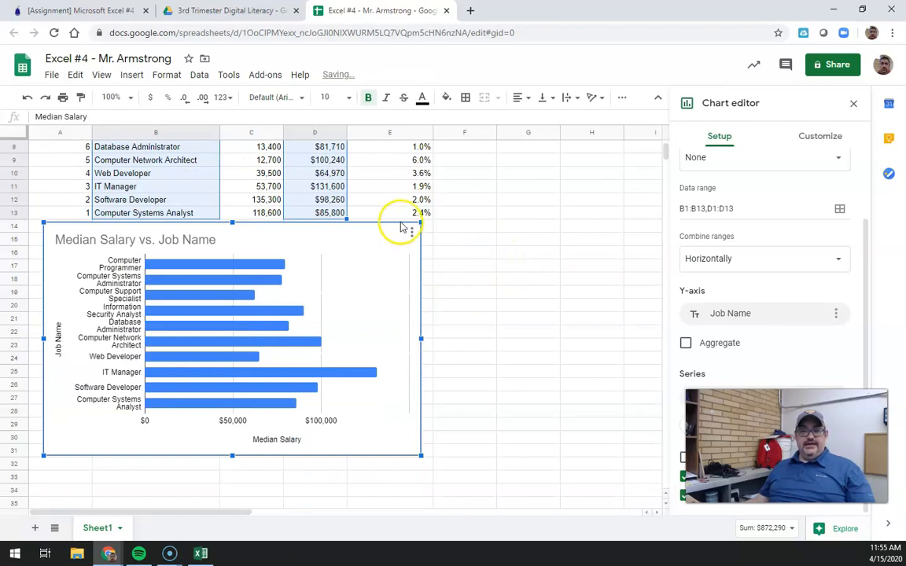
Change the chart title to BEST TECHNOLOGY JOBS.
{"action": "left_click", "coordinate": [164, 241]}
{"action": "left_click", "coordinate": [173, 239]}
{"action": "left_click", "coordinate": [189, 239]}
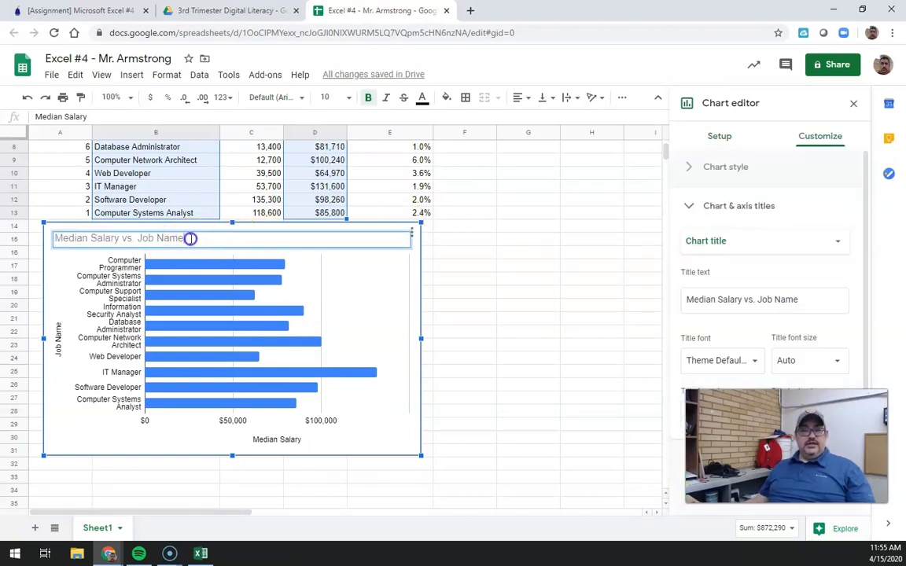
{"action": "left_click_drag", "start_coordinate": [191, 239], "coordinate": [81, 239]}
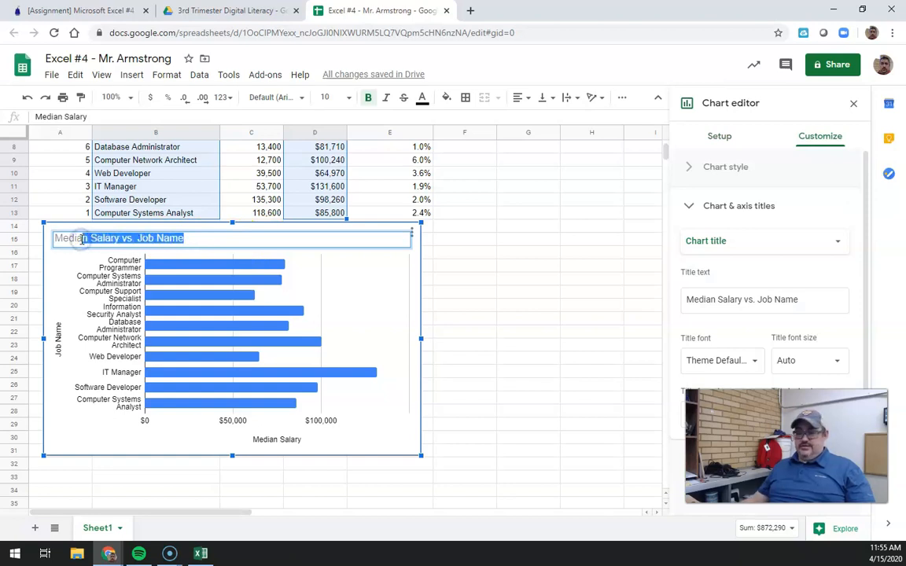
{"action": "key", "text": "BackSpace"}
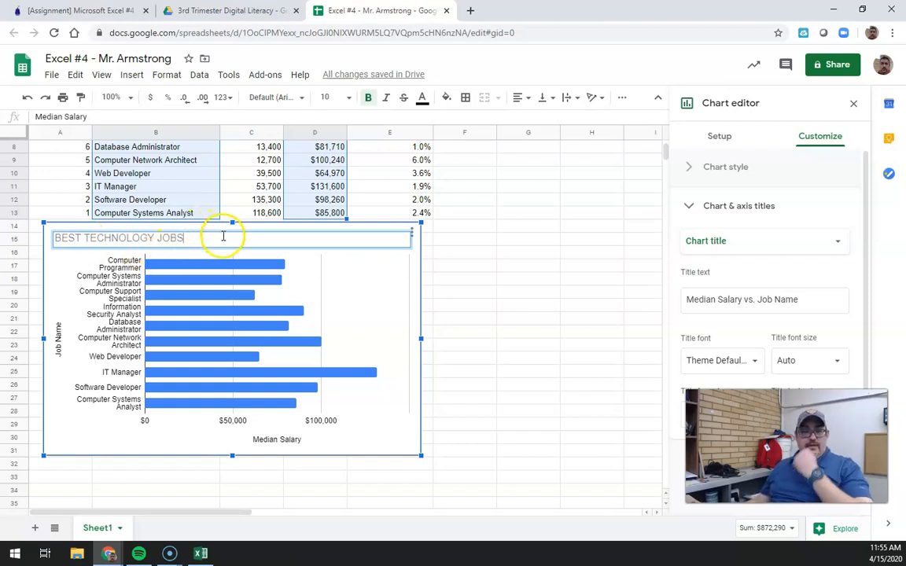
{"action": "left_click", "coordinate": [465, 241]}
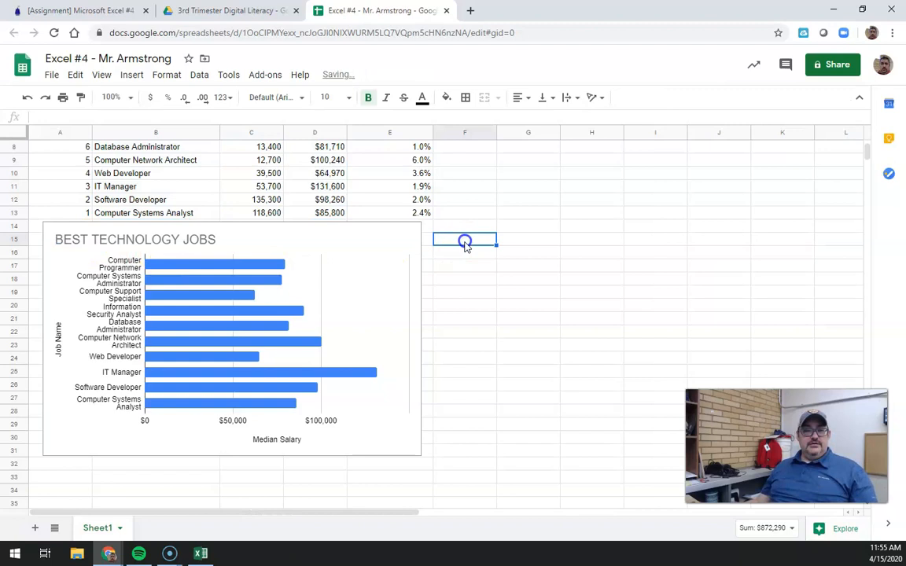
Examine the chart's salary bars and job labels against the table above it.
{"action": "left_click", "coordinate": [211, 241]}
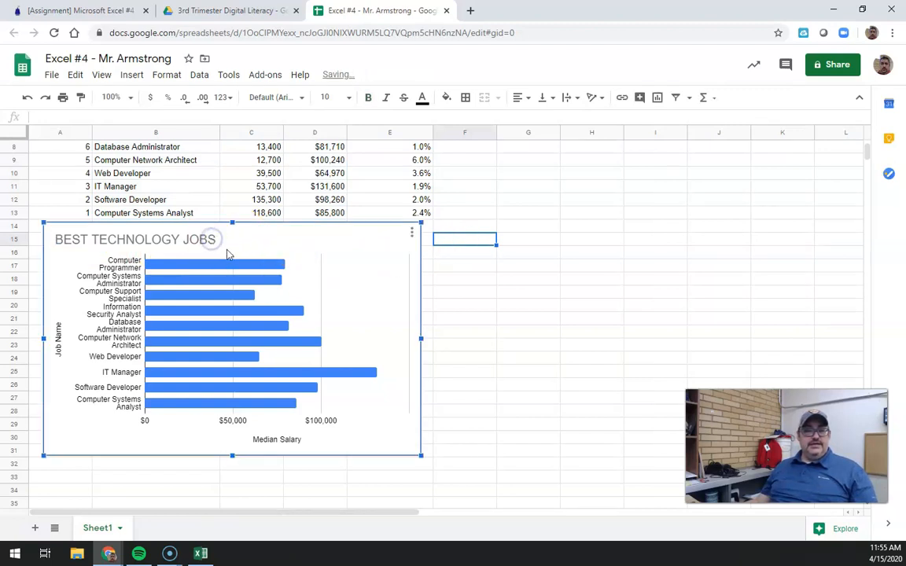
{"action": "mouse_move", "coordinate": [244, 366]}
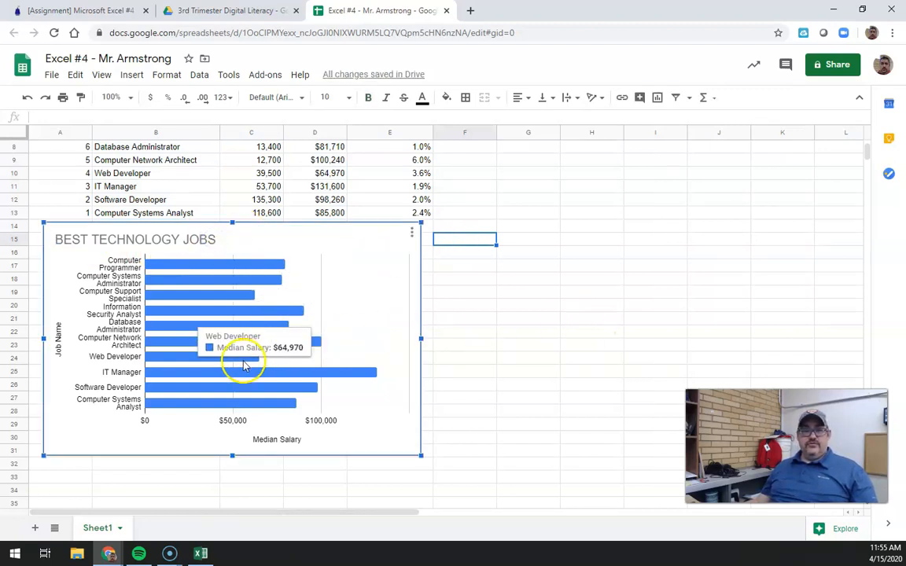
{"action": "mouse_move", "coordinate": [240, 342]}
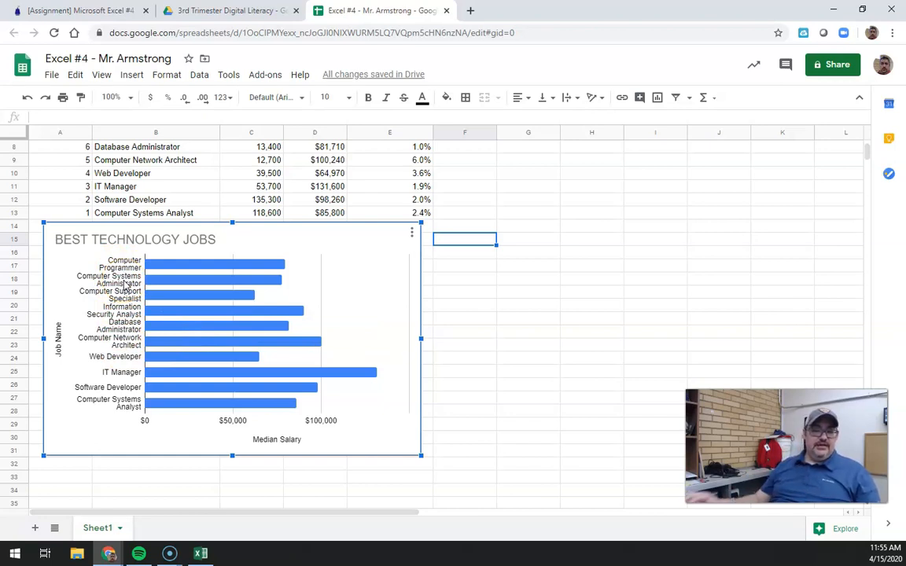
{"action": "scroll", "coordinate": [488, 295], "scroll_direction": "up", "scroll_amount": 2}
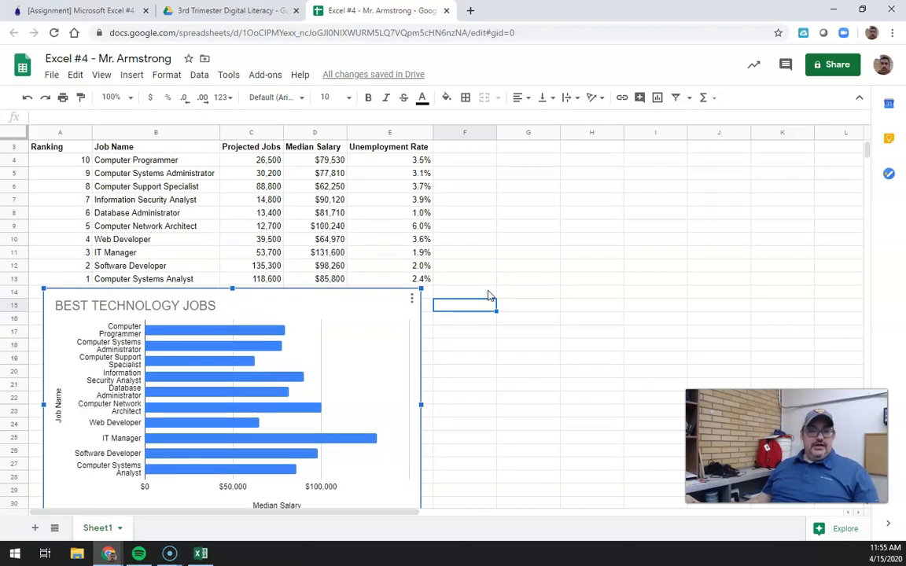
{"action": "scroll", "coordinate": [156, 338], "scroll_direction": "up", "scroll_amount": 1}
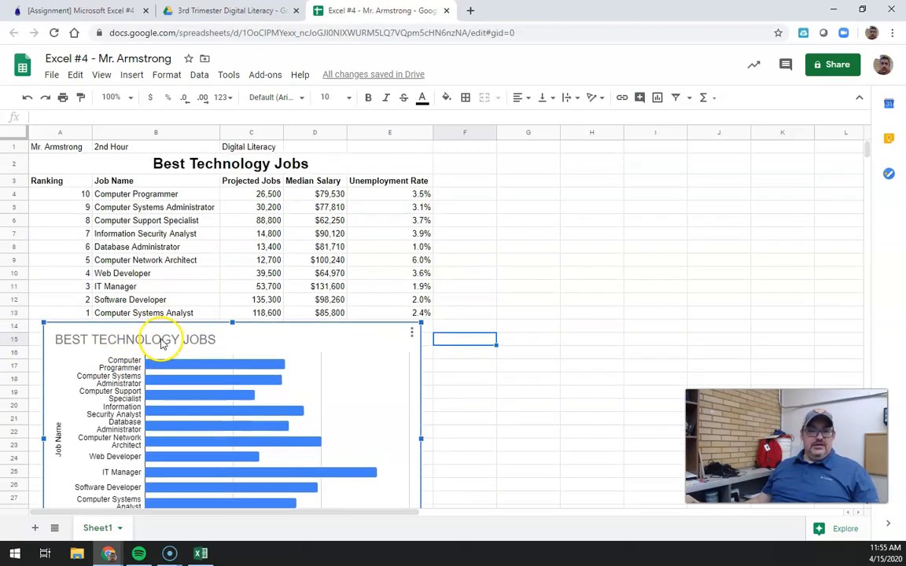
Try shortening the job name in B5 to Computer Systems Admin to test the chart label, and undo the edit.
{"action": "left_click", "coordinate": [186, 208]}
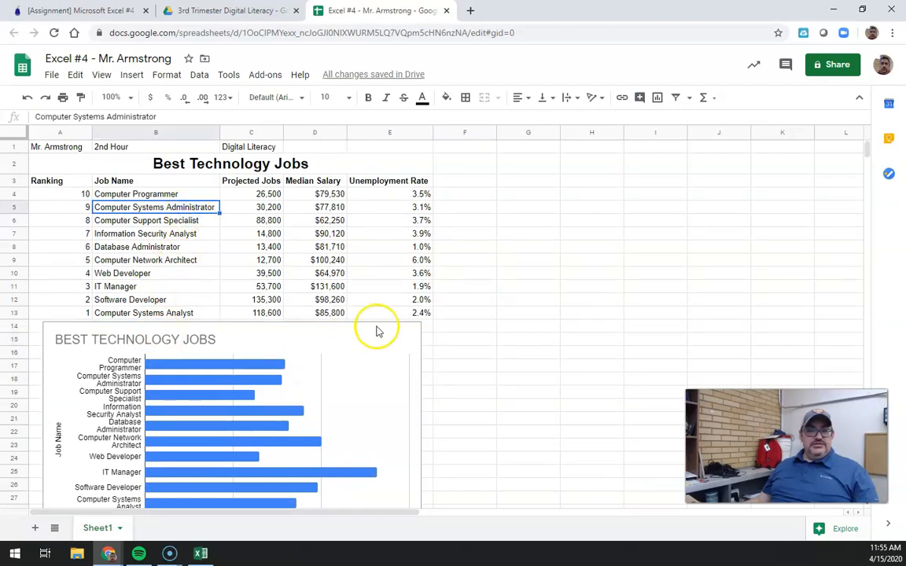
{"action": "scroll", "coordinate": [517, 325], "scroll_direction": "down", "scroll_amount": 1}
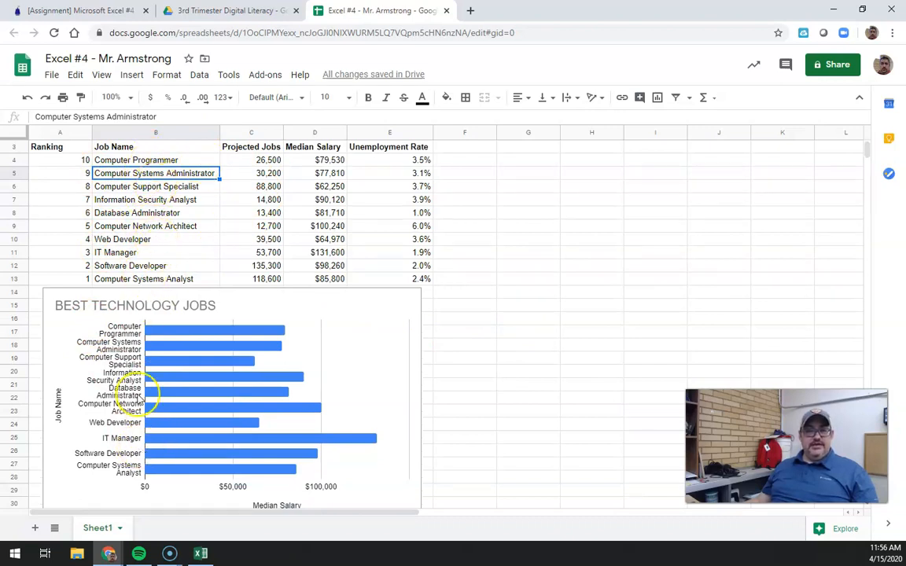
{"action": "double_click", "coordinate": [182, 173]}
{"action": "key", "text": "BackSpace"}
{"action": "key", "text": "BackSpace"}
{"action": "key", "text": "BackSpace"}
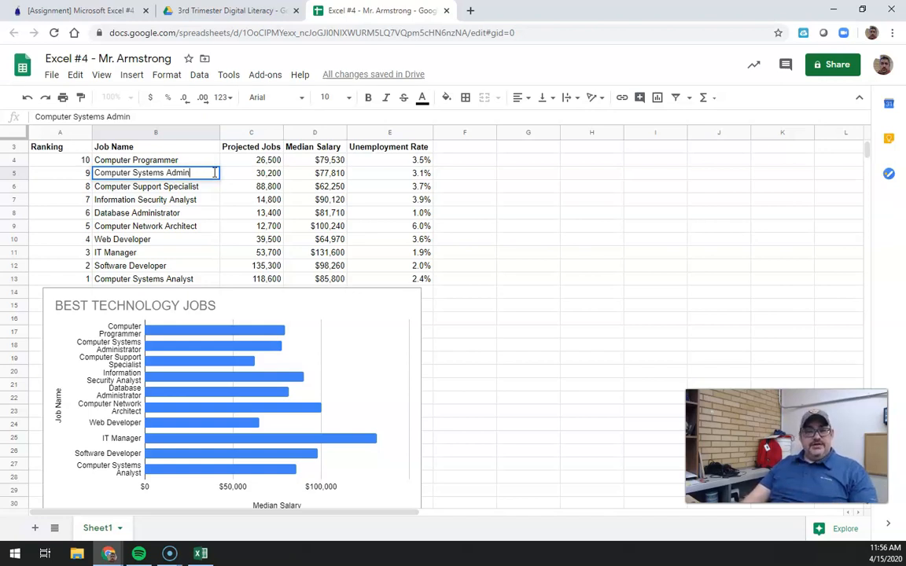
{"action": "key", "text": "Return"}
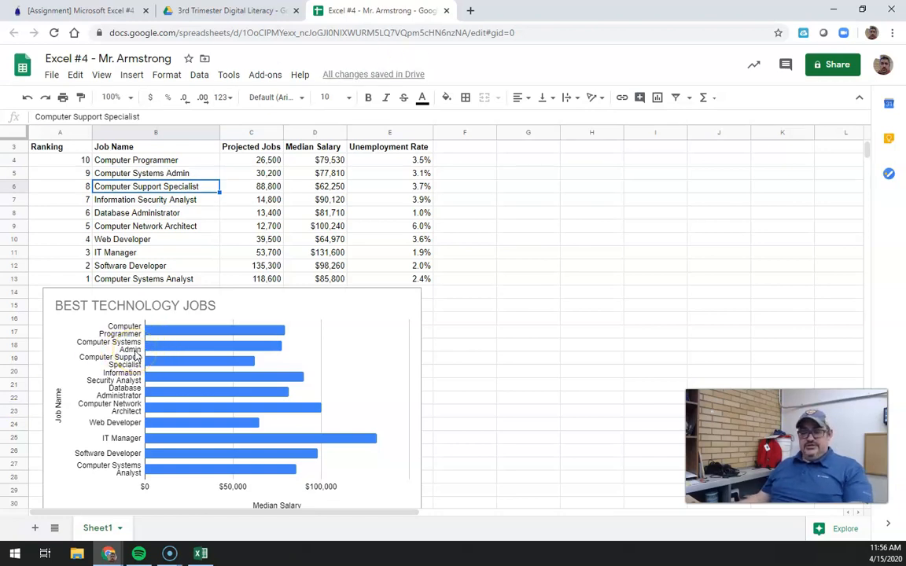
{"action": "left_click", "coordinate": [27, 96]}
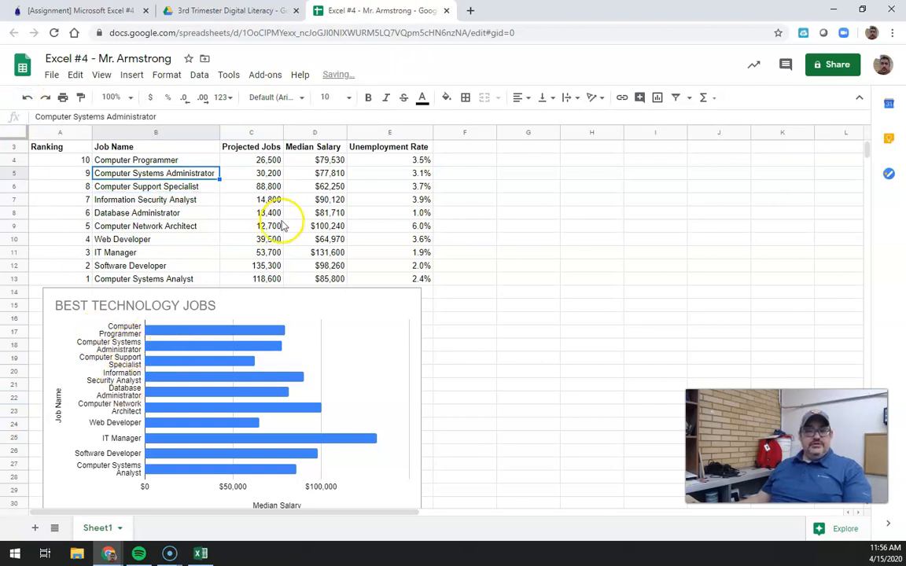
Try a median salary of 145000 for Computer Systems Administrator in D5 to test the chart bar, and undo the change.
{"action": "left_click", "coordinate": [332, 163]}
{"action": "left_click", "coordinate": [322, 176]}
{"action": "double_click", "coordinate": [321, 177]}
{"action": "left_click_drag", "start_coordinate": [324, 174], "coordinate": [347, 175]}
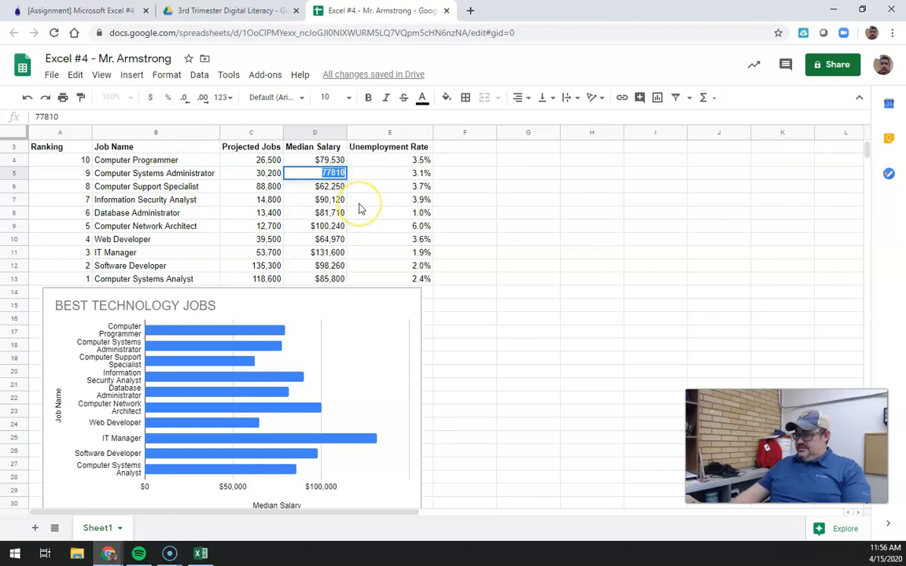
{"action": "type", "text": "145000"}
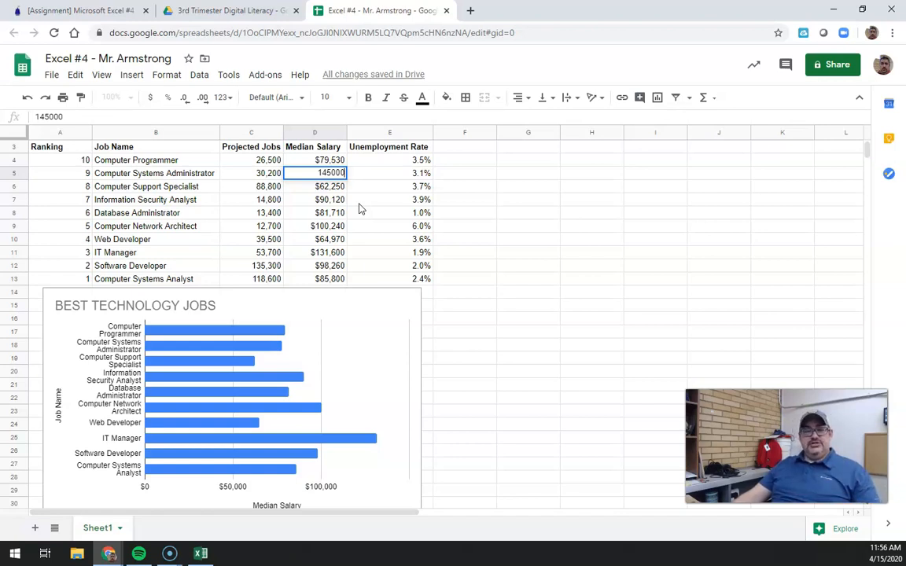
{"action": "key", "text": "Return"}
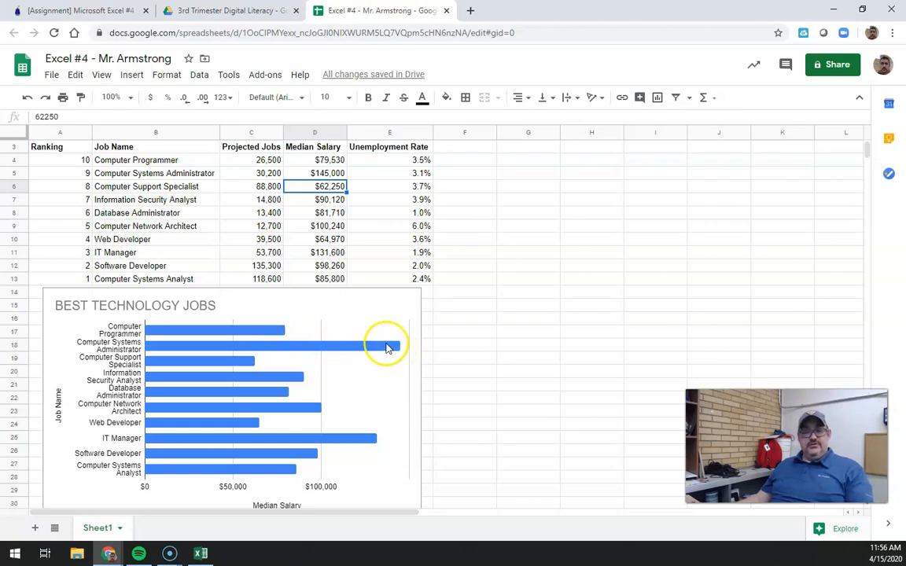
{"action": "left_click", "coordinate": [26, 97]}
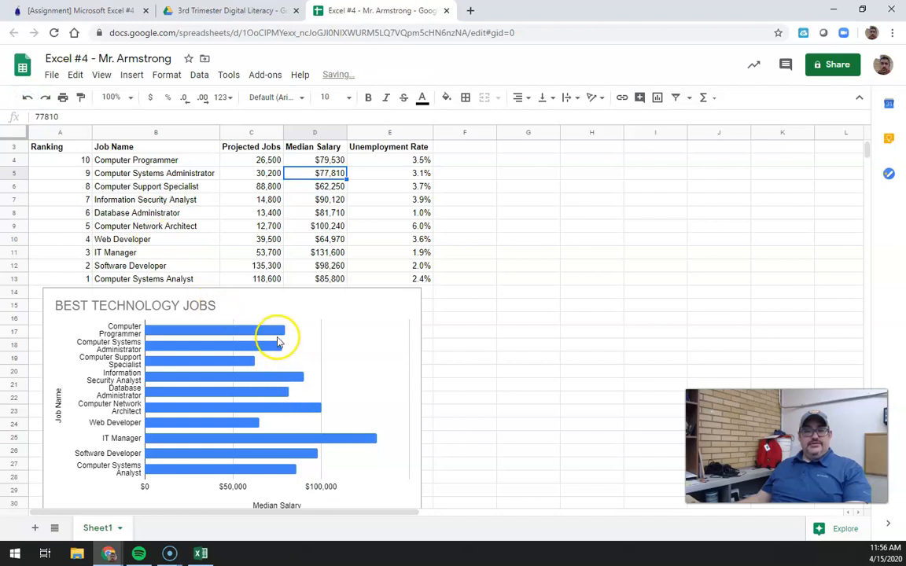
Deselect the data by picking an empty cell and set the sheet's zoom to 90%.
{"action": "left_click", "coordinate": [540, 391]}
{"action": "left_click", "coordinate": [506, 306]}
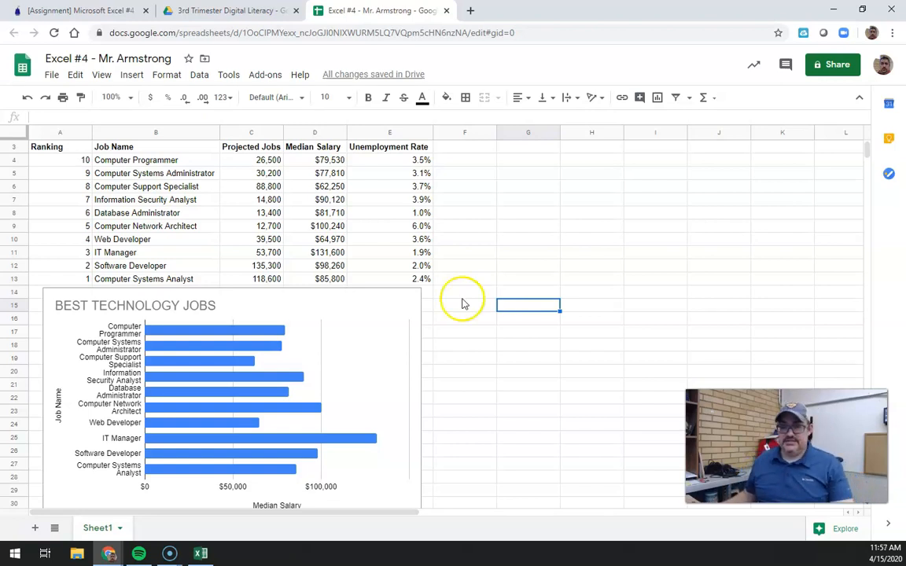
{"action": "left_click", "coordinate": [132, 99]}
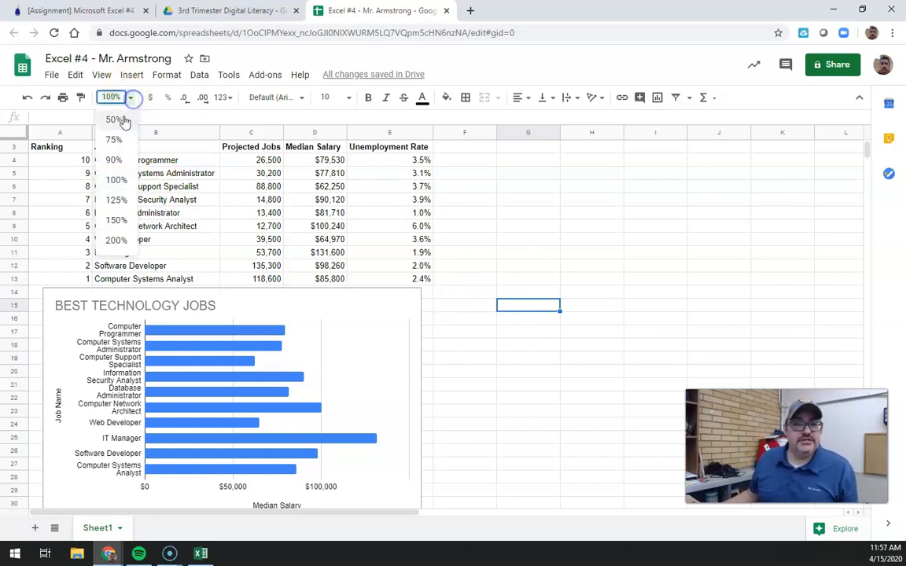
{"action": "left_click", "coordinate": [113, 160]}
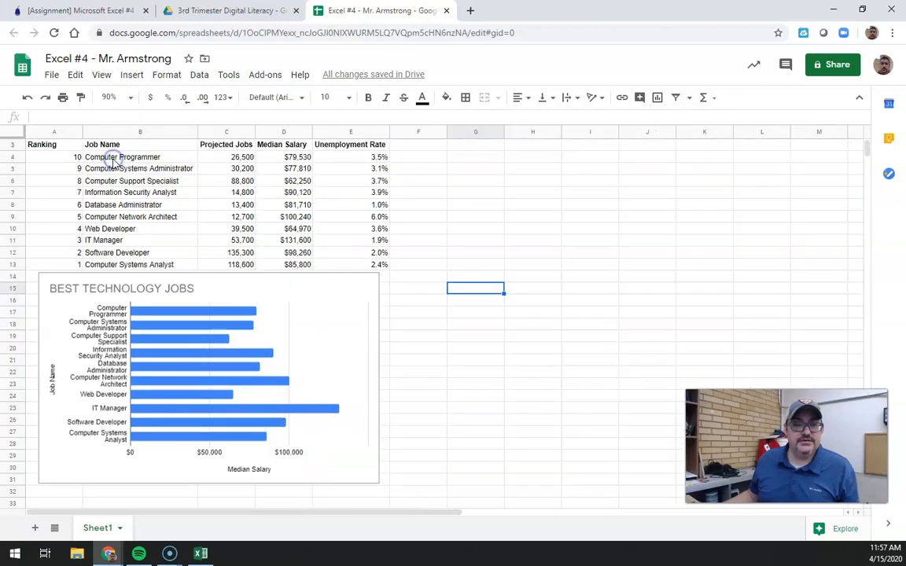
{"action": "scroll", "coordinate": [269, 229], "scroll_direction": "up", "scroll_amount": 1}
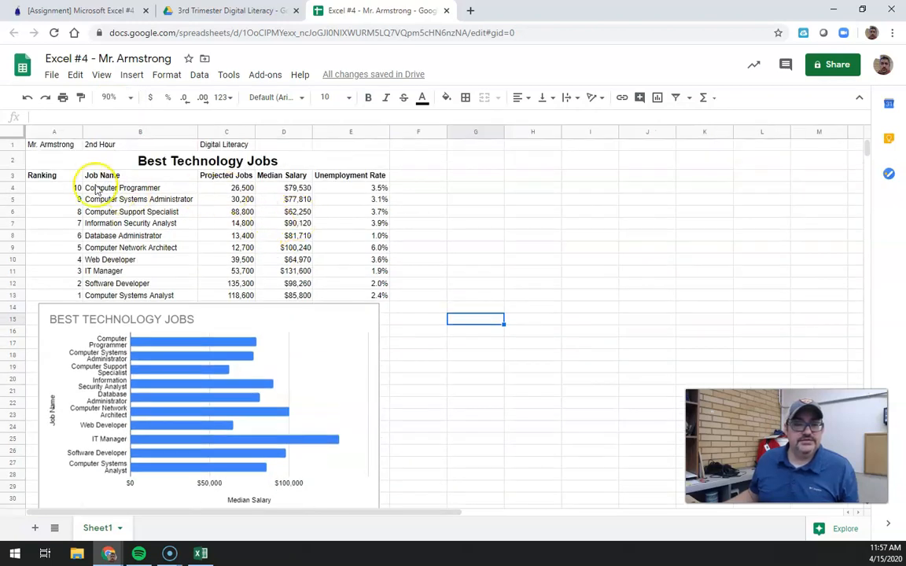